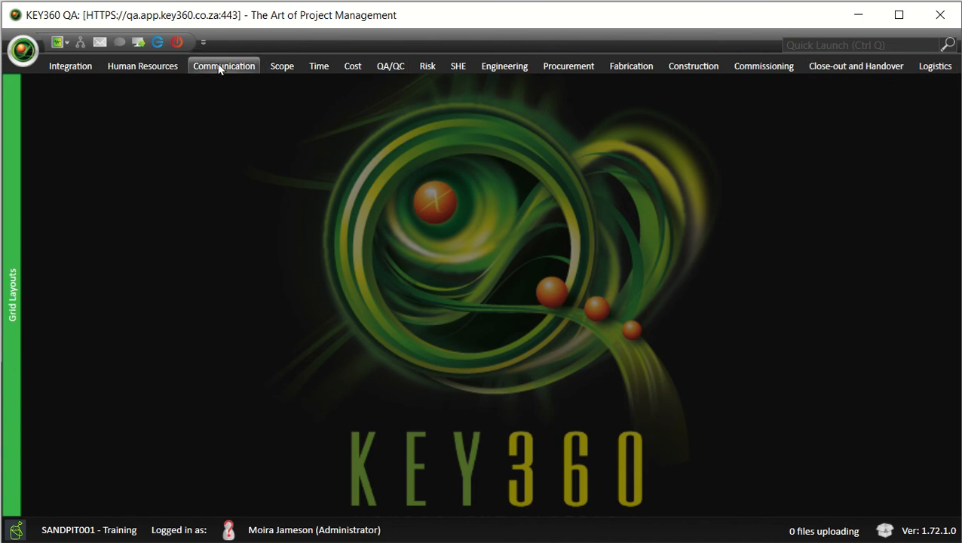
# Step: Open Communication > Document Registers > Document List and show its WBS/CBS/PBS categorisation options
pyautogui.click(250, 67)
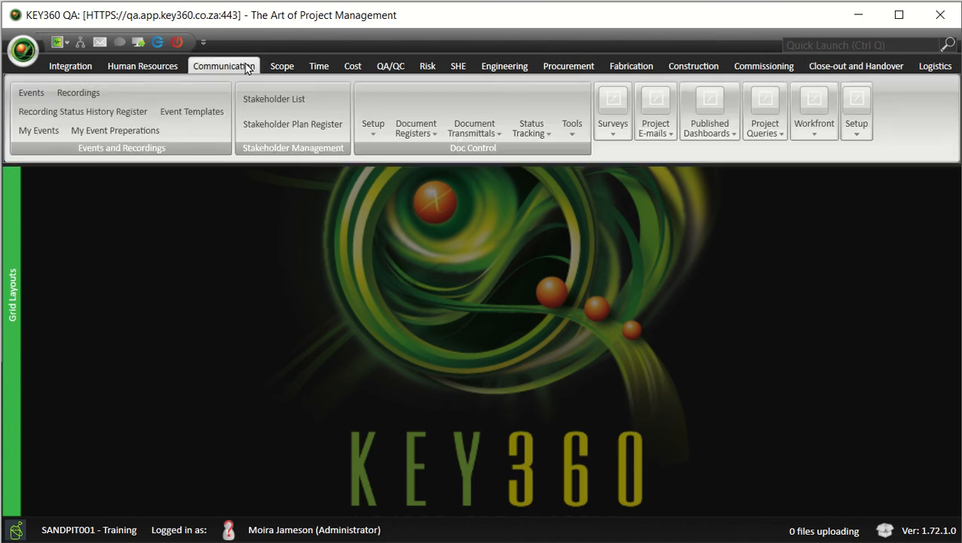
pyautogui.click(420, 107)
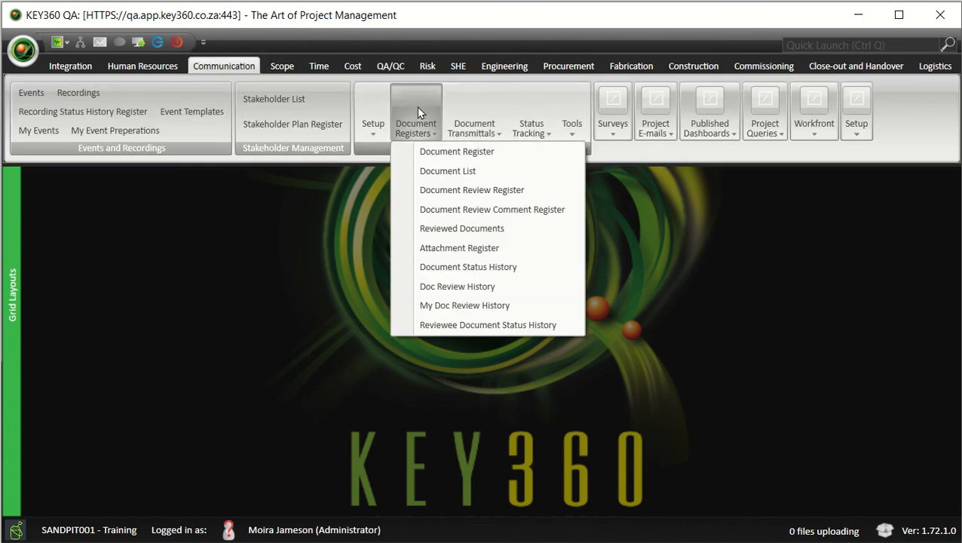
pyautogui.click(484, 175)
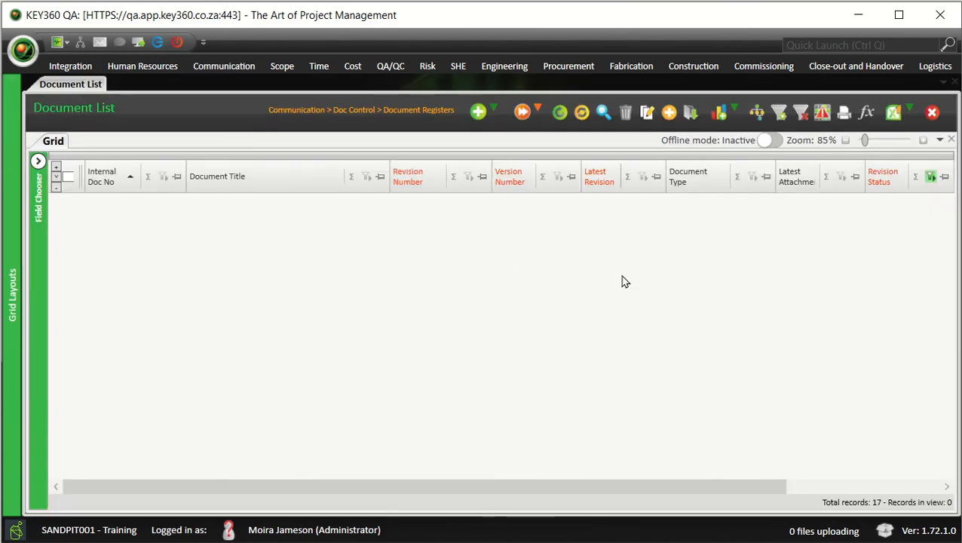
pyautogui.click(757, 114)
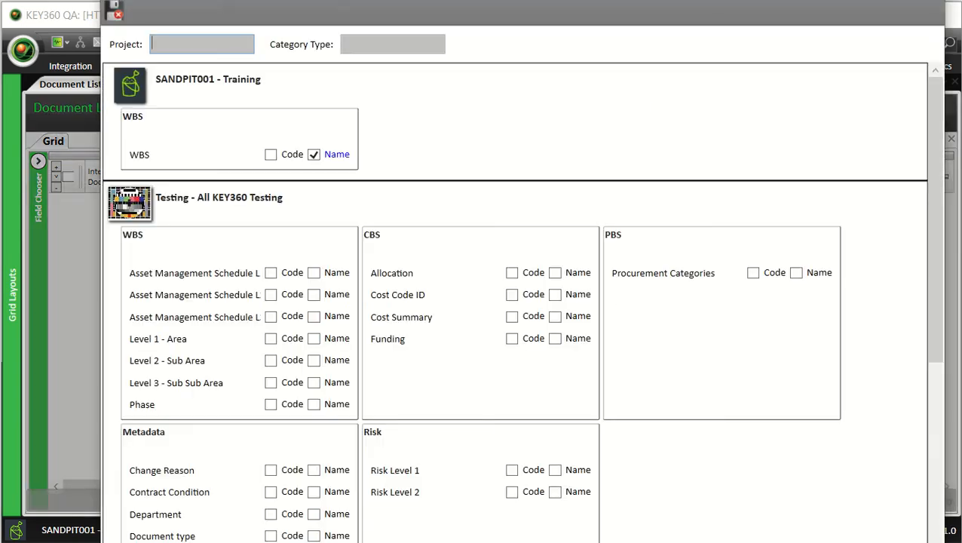
# Step: Keep WBS name ticked for SANDPIT001 - Training and save the categorisation to load the register
pyautogui.moveTo(346, 2); pyautogui.dragTo(347, 87)
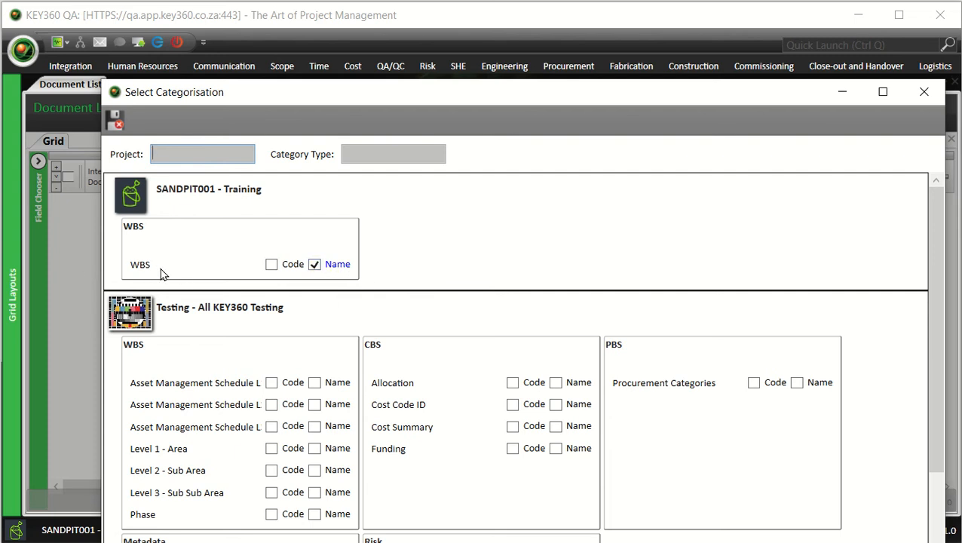
pyautogui.click(315, 265)
pyautogui.click(315, 266)
pyautogui.click(116, 123)
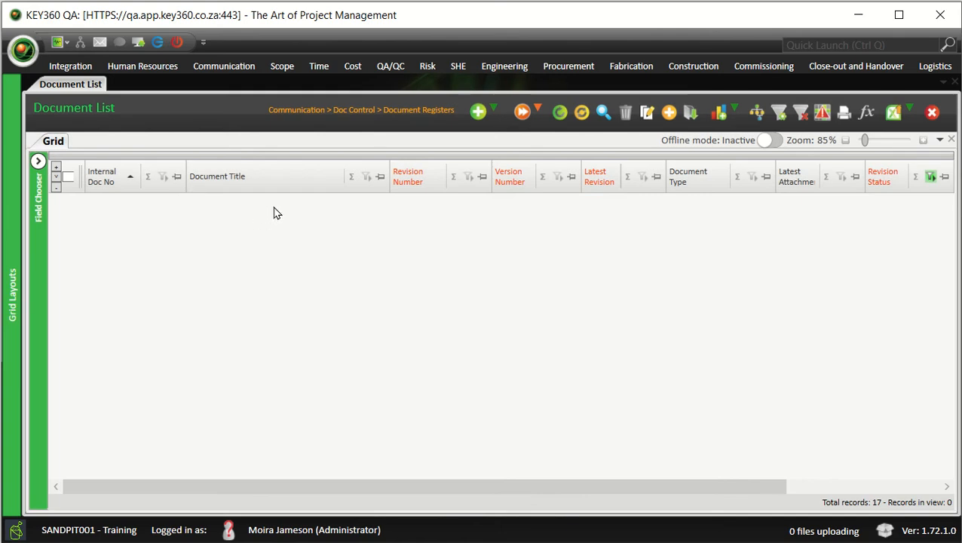
# Step: Choose Create New Document, Revision and Attachment from the Actions menu
pyautogui.click(539, 110)
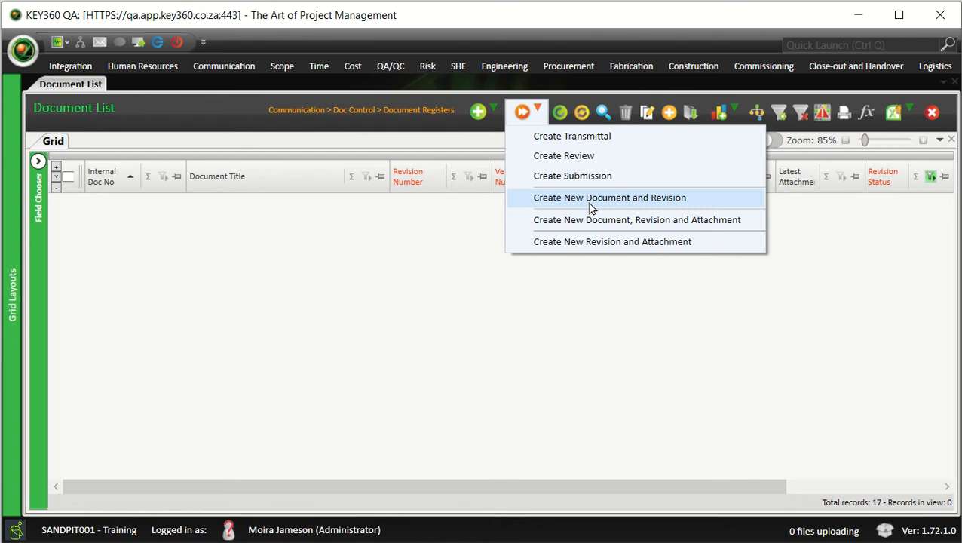
pyautogui.click(642, 221)
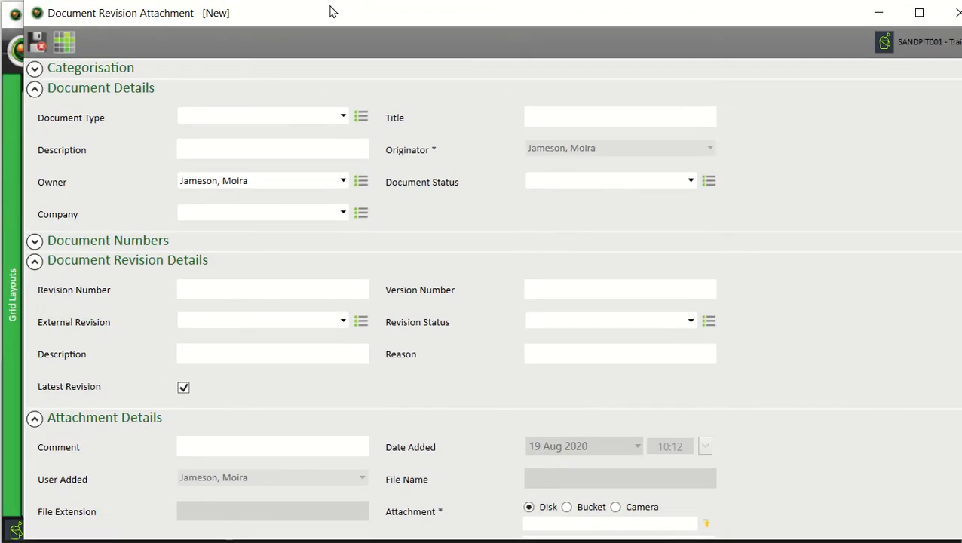
# Step: Maximise the new document form and collapse Document Details, Revision Details and Attachment Details
pyautogui.doubleClick(329, 8)
pyautogui.click(94, 88)
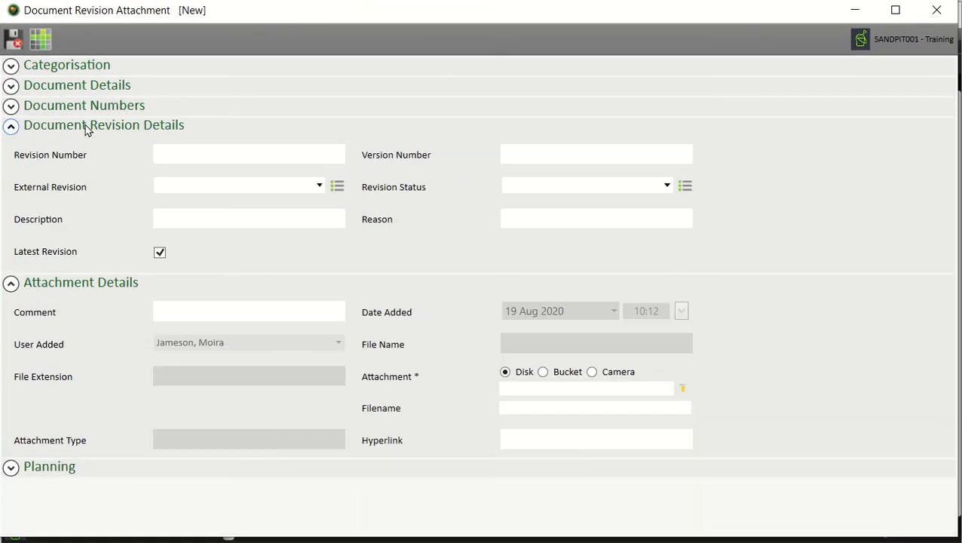
pyautogui.click(86, 127)
pyautogui.click(79, 149)
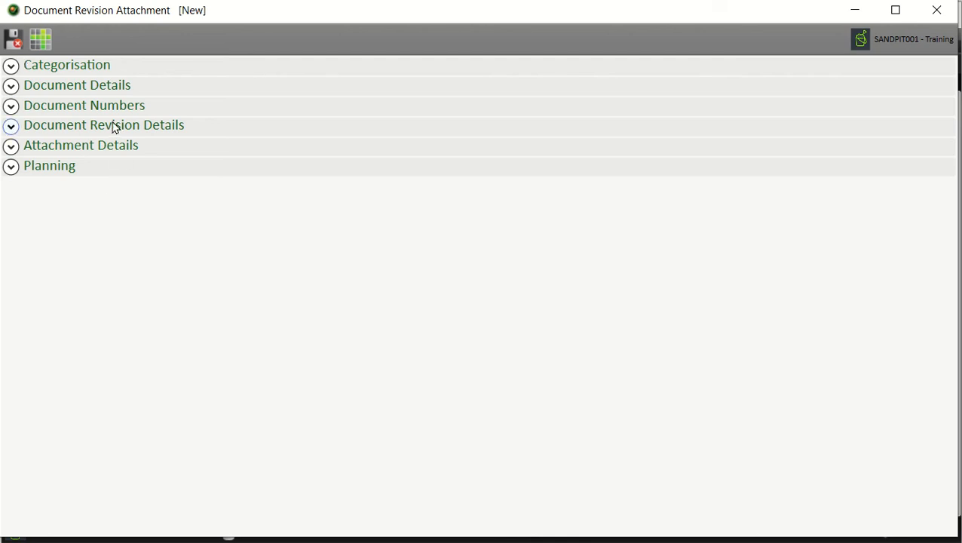
# Step: Expand Categorisation, Document Details, Document Numbers, Document Revision Details and Attachment Details sections
pyautogui.click(58, 70)
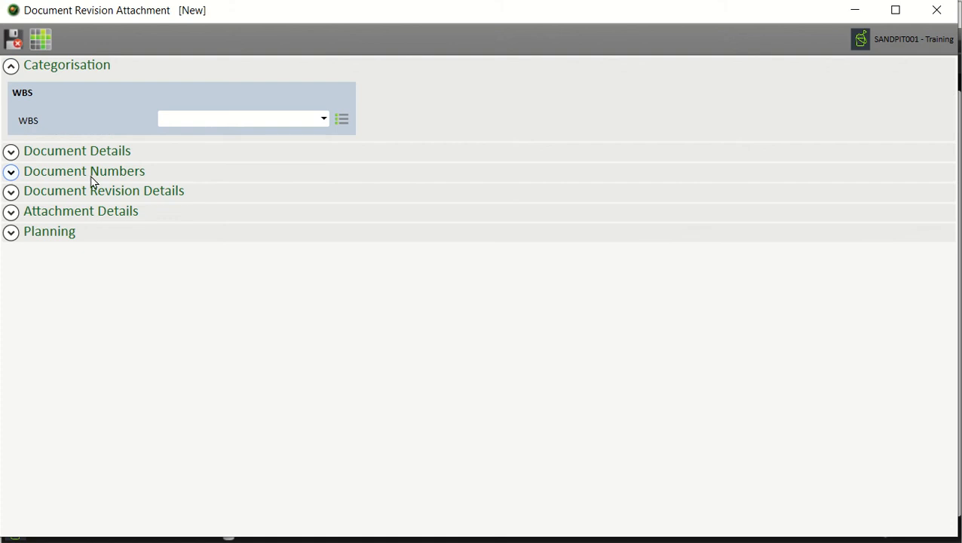
pyautogui.click(75, 155)
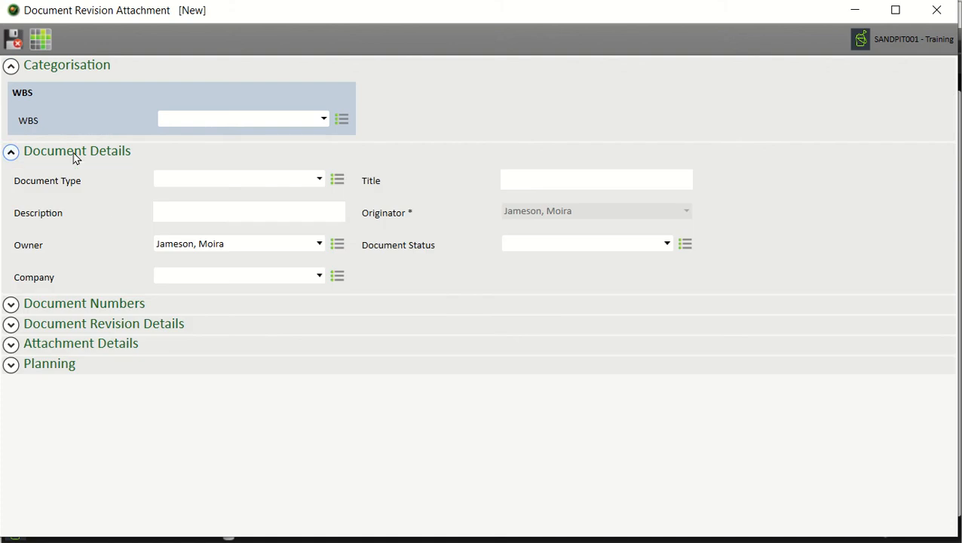
pyautogui.click(126, 305)
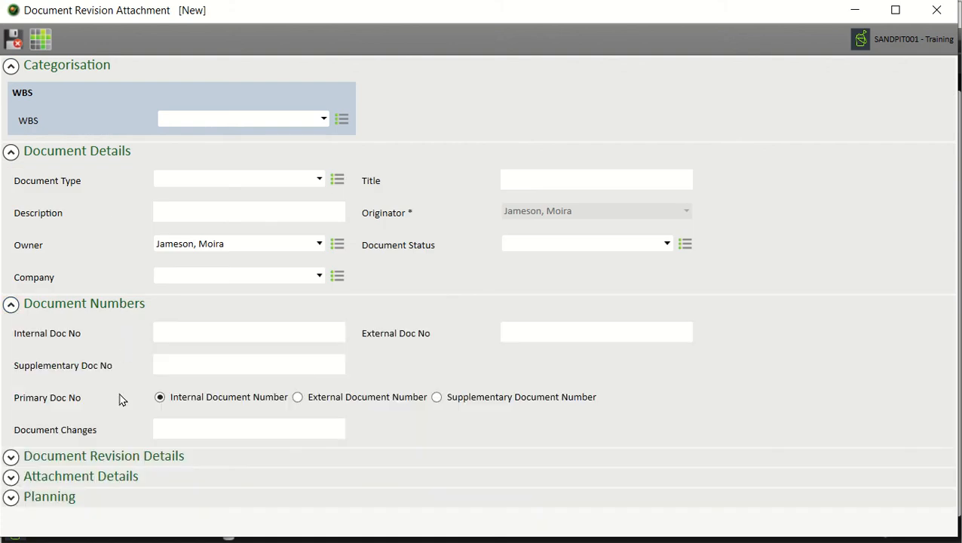
pyautogui.click(125, 457)
pyautogui.scroll(-2, 133, 325)
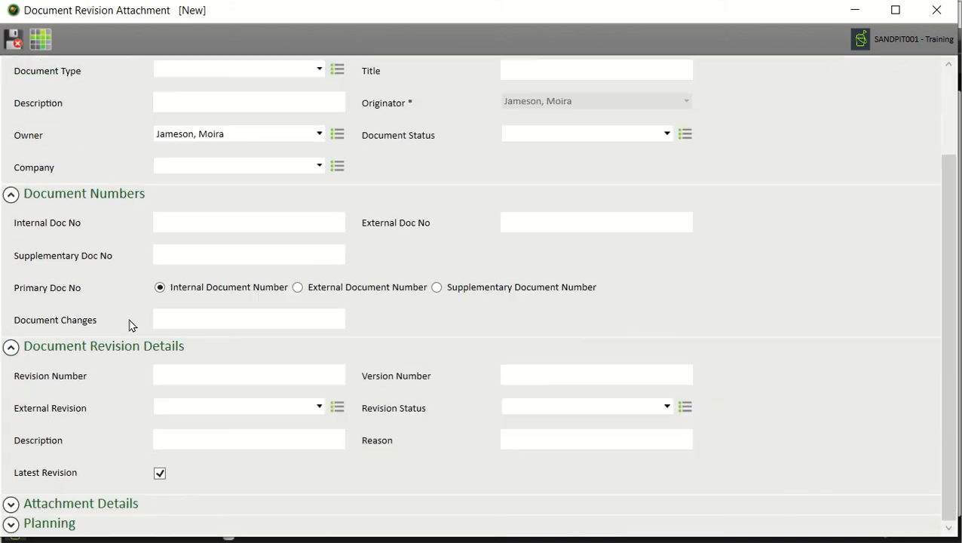
pyautogui.click(123, 504)
pyautogui.scroll(2, 142, 325)
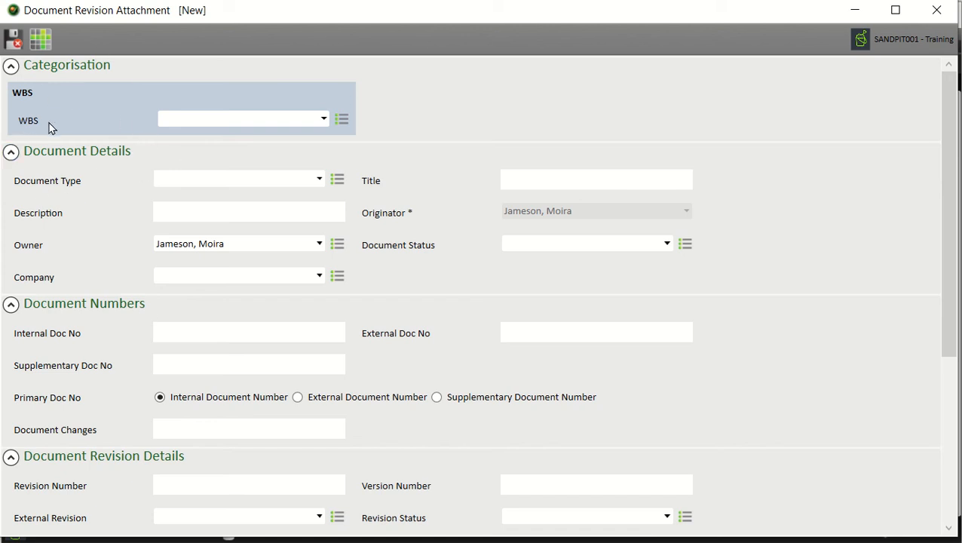
# Step: Set the WBS to Planning and collapse the Categorisation section
pyautogui.click(323, 120)
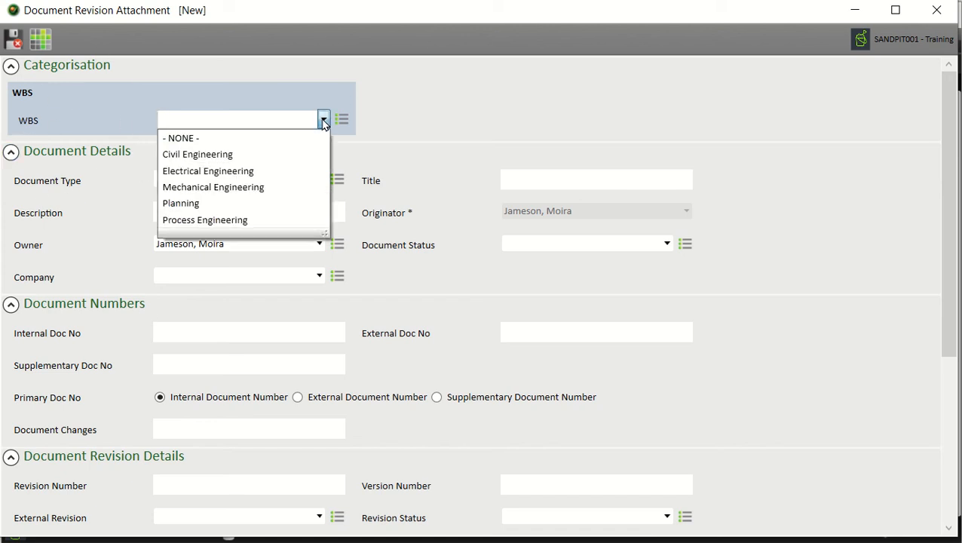
pyautogui.click(246, 204)
pyautogui.click(286, 81)
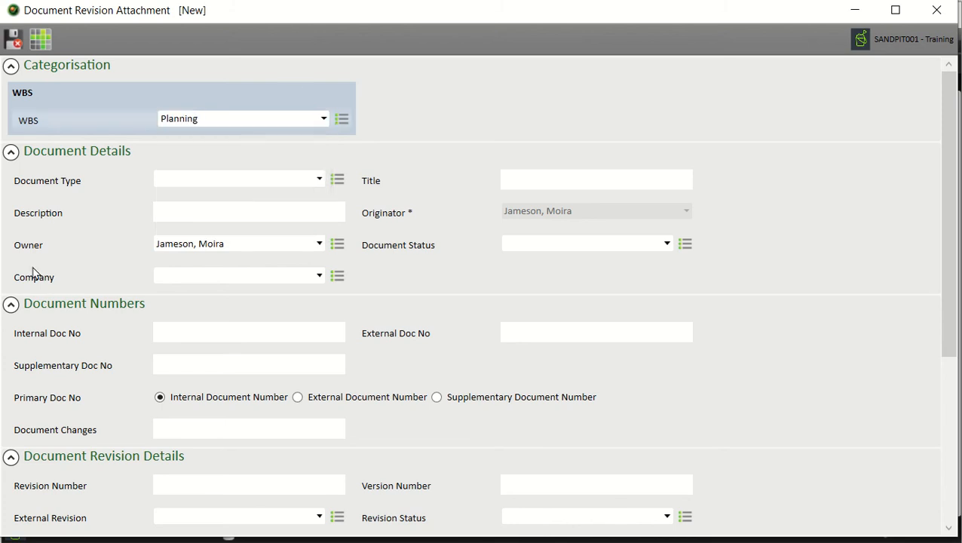
pyautogui.click(40, 70)
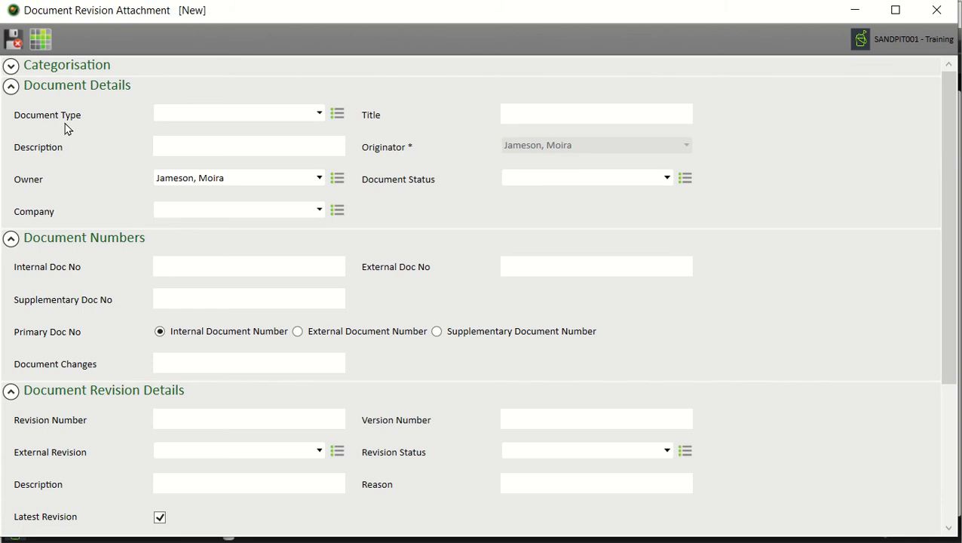
# Step: Open the Select Document Type list via the icon beside Document Type
pyautogui.click(319, 114)
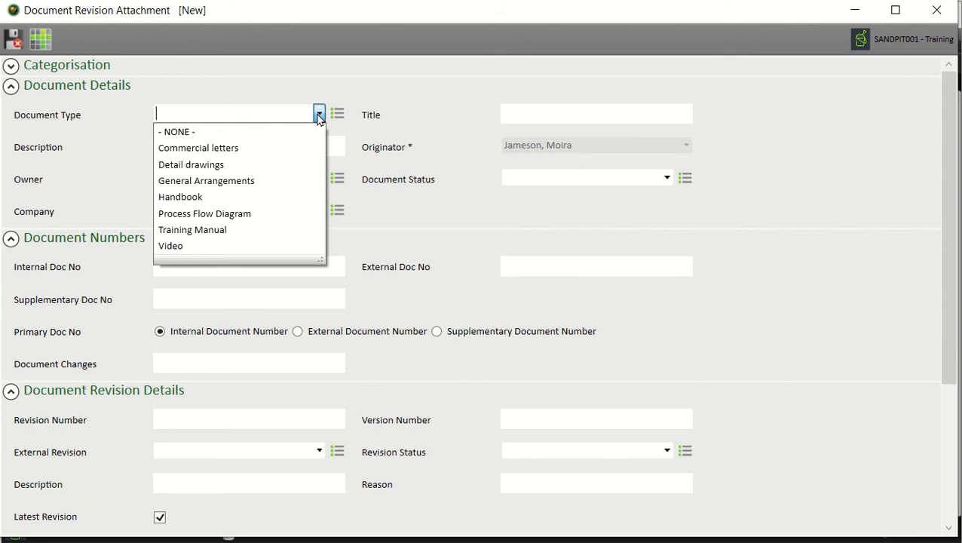
pyautogui.click(319, 114)
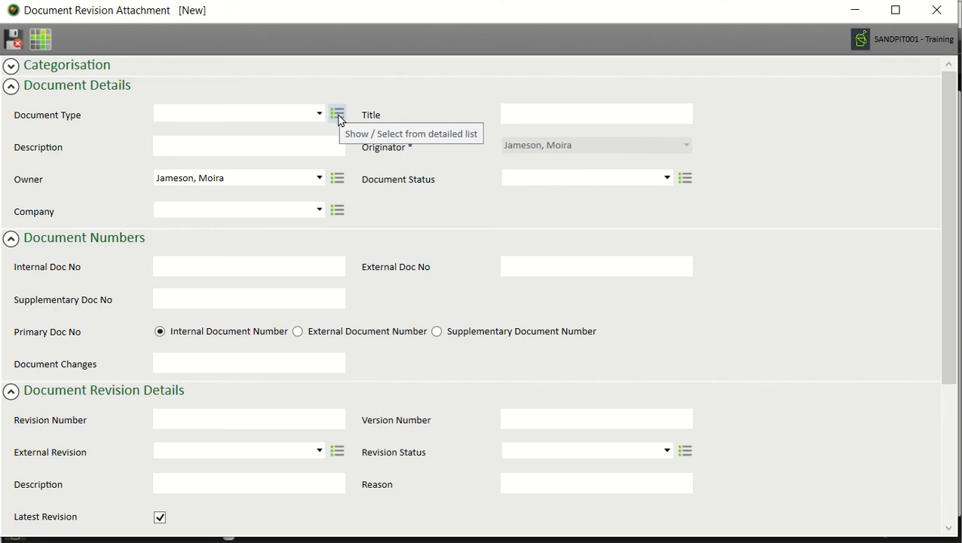
pyautogui.click(337, 116)
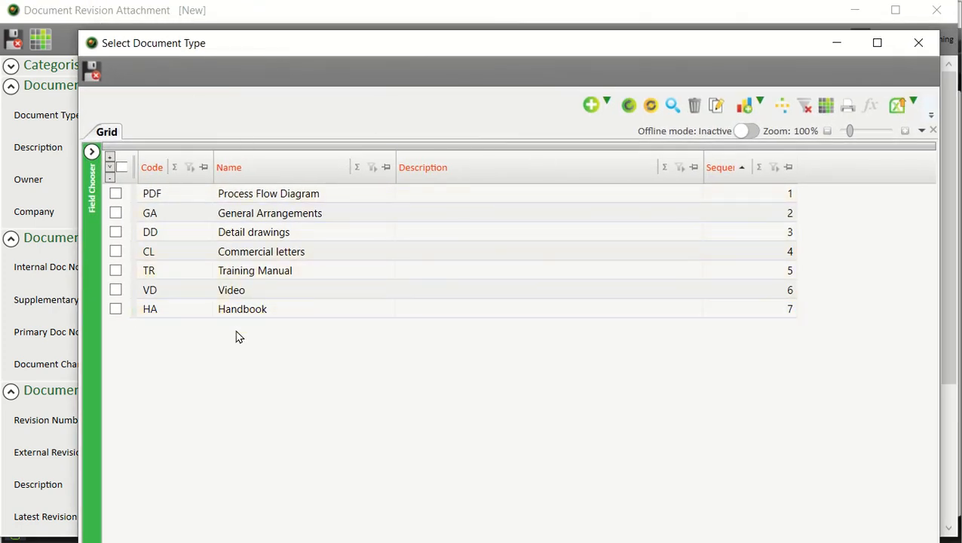
# Step: Create document type MM 'Minutes of Meeting' with sequence 8 and select it for the document
pyautogui.click(591, 103)
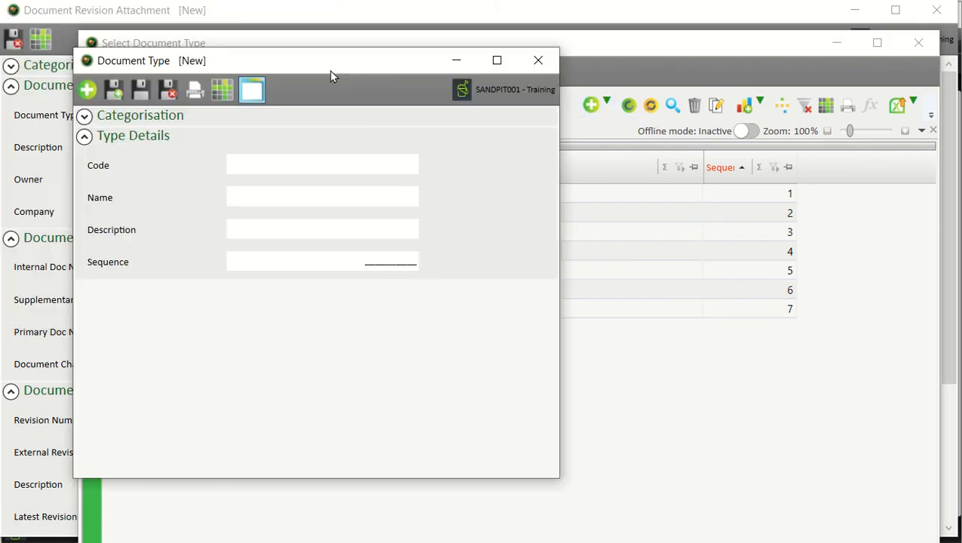
pyautogui.moveTo(329, 70); pyautogui.dragTo(446, 76)
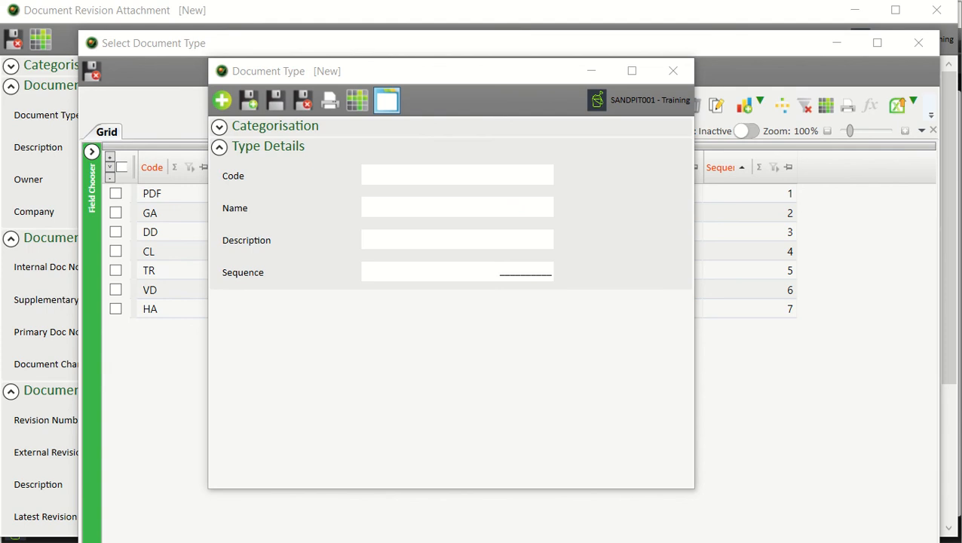
pyautogui.click(476, 170)
pyautogui.write('MM')
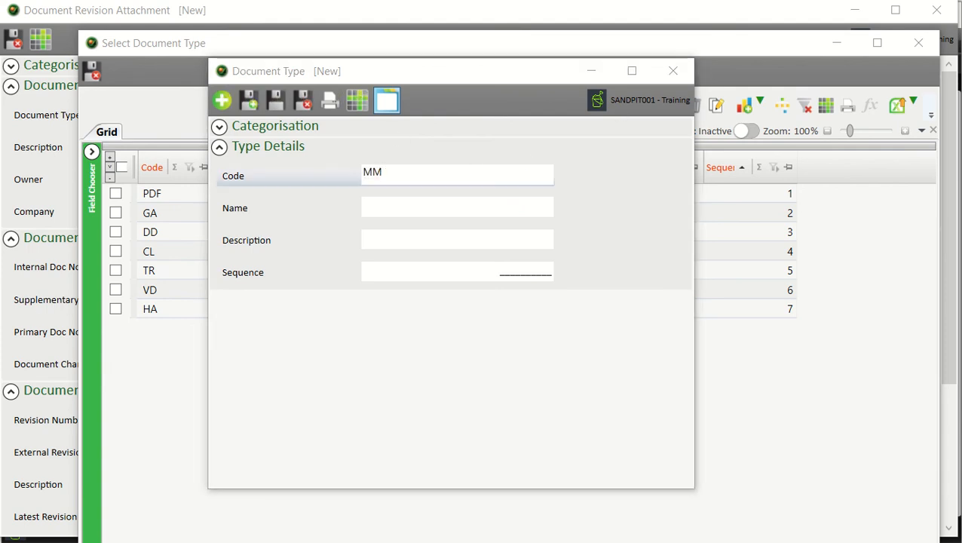
pyautogui.click(461, 210)
pyautogui.write('Minutes of Meeting')
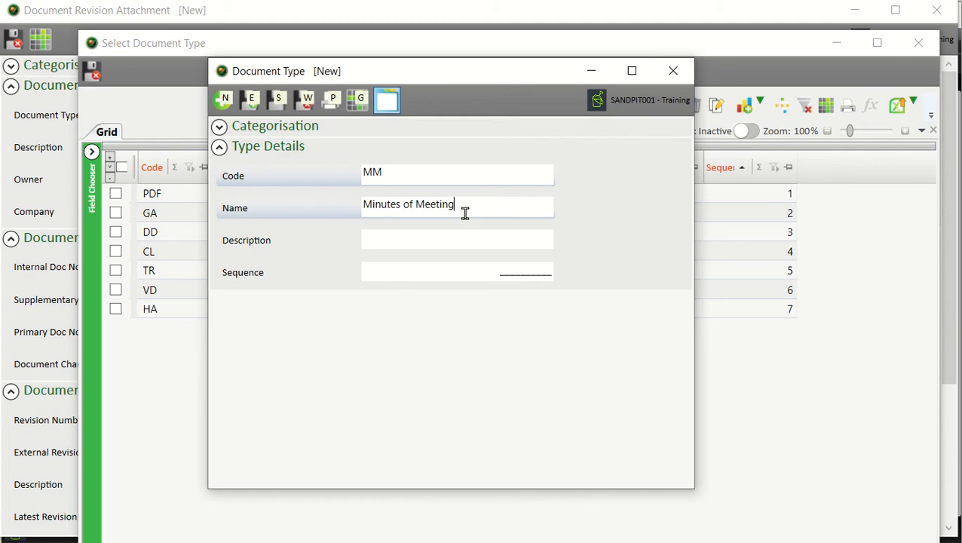
pyautogui.click(436, 270)
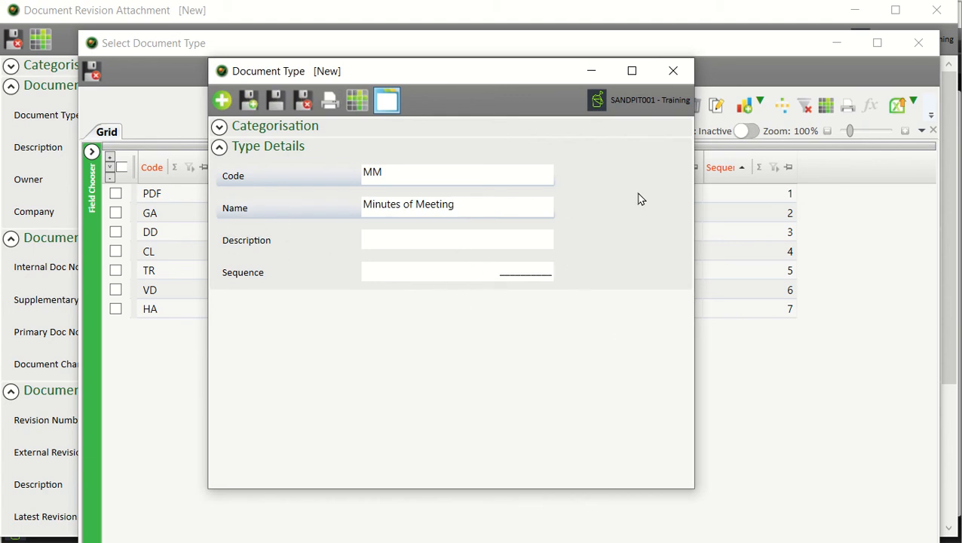
pyautogui.write('8')
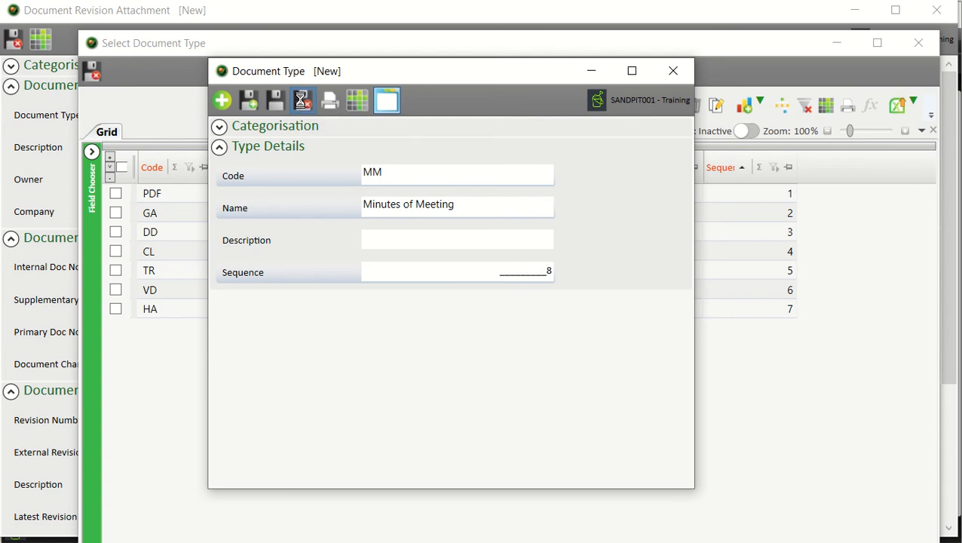
pyautogui.click(302, 105)
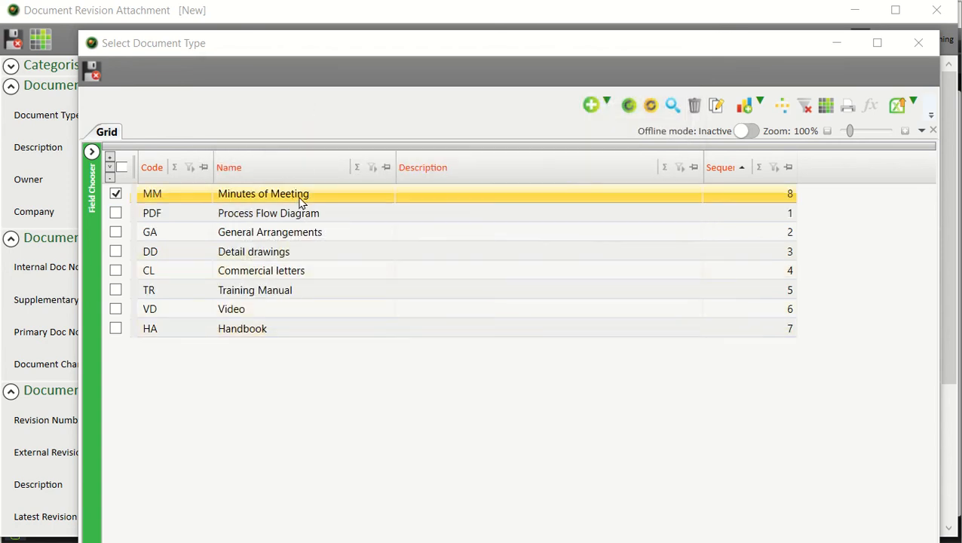
pyautogui.click(95, 76)
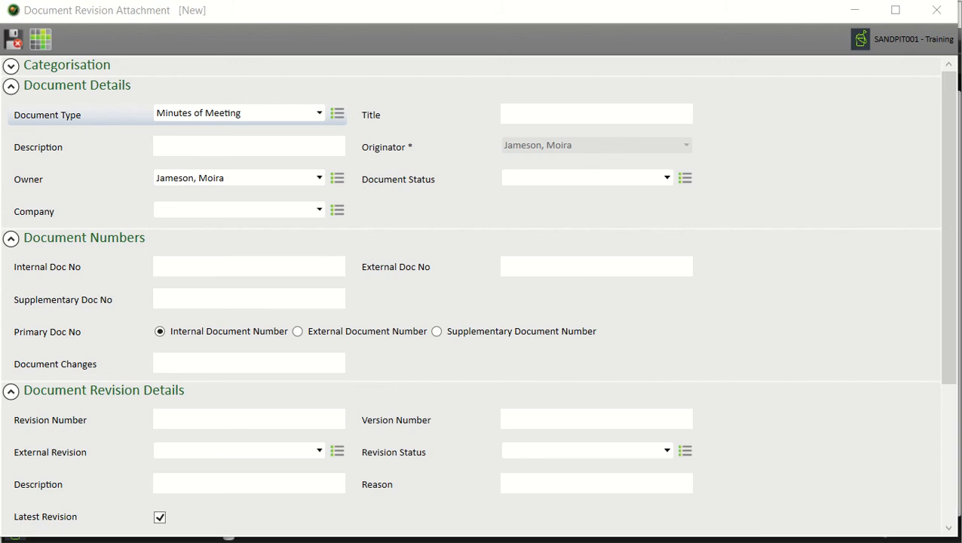
# Step: Enter title 'Minutes of Meeting', the weekly team meeting description, and set status to Submitted
pyautogui.click(587, 113)
pyautogui.write('Minutes of Meeting')
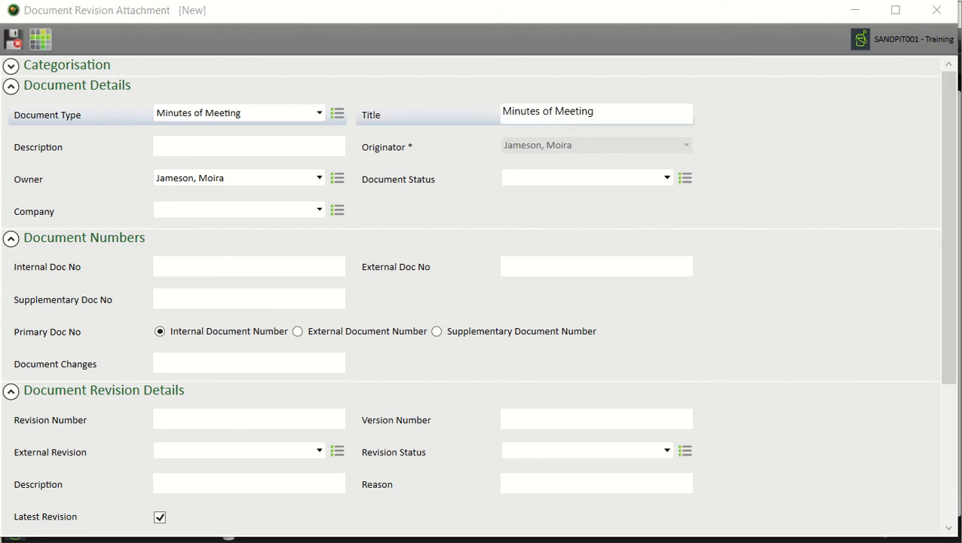
pyautogui.click(200, 149)
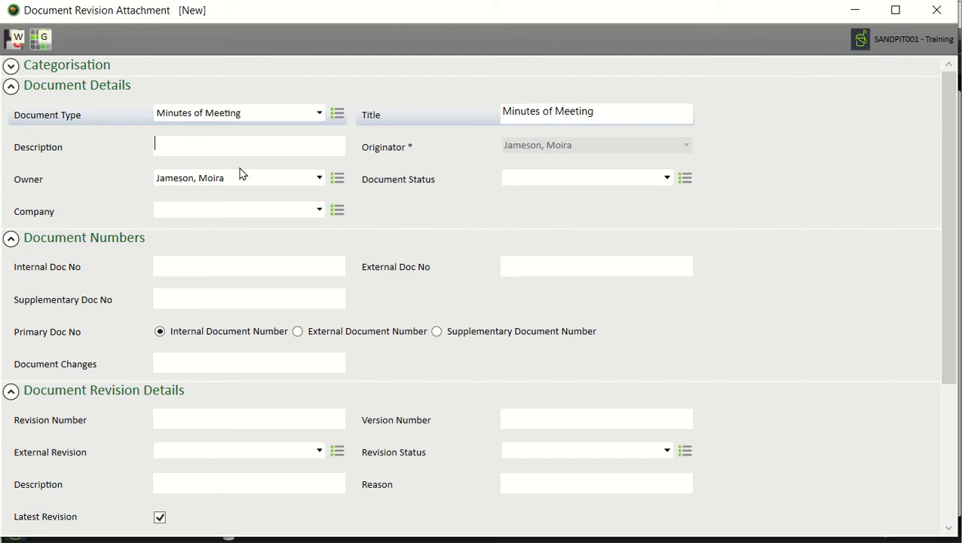
pyautogui.write('Weekly Monday morning team meeting')
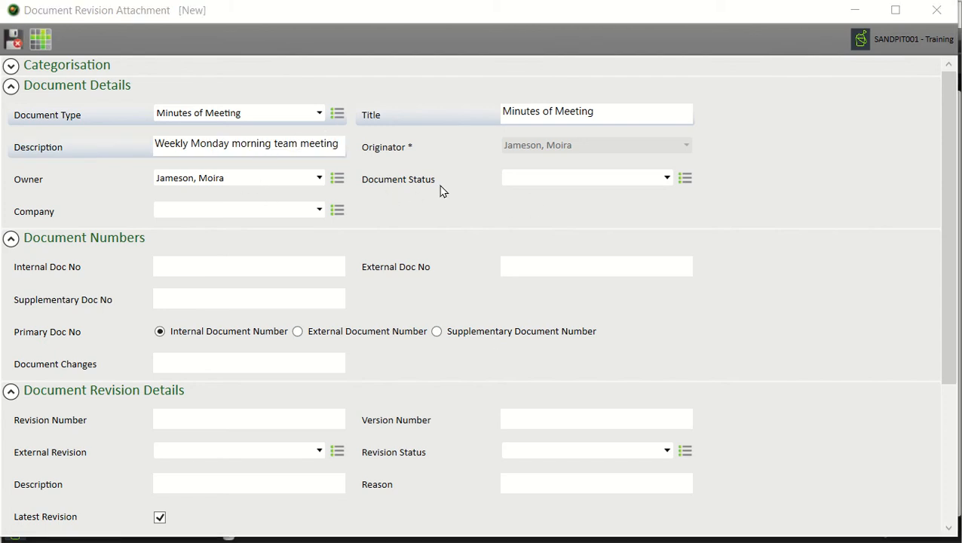
pyautogui.click(667, 179)
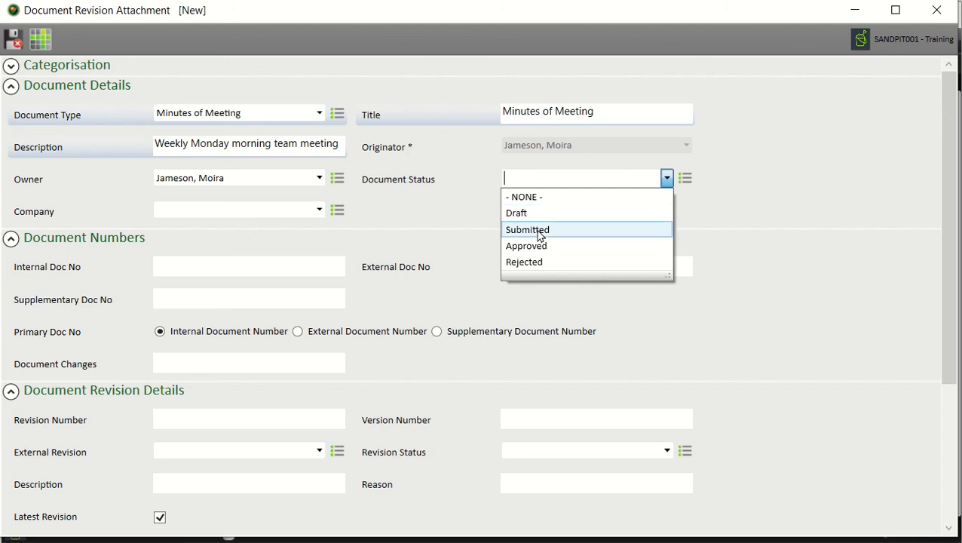
pyautogui.click(540, 230)
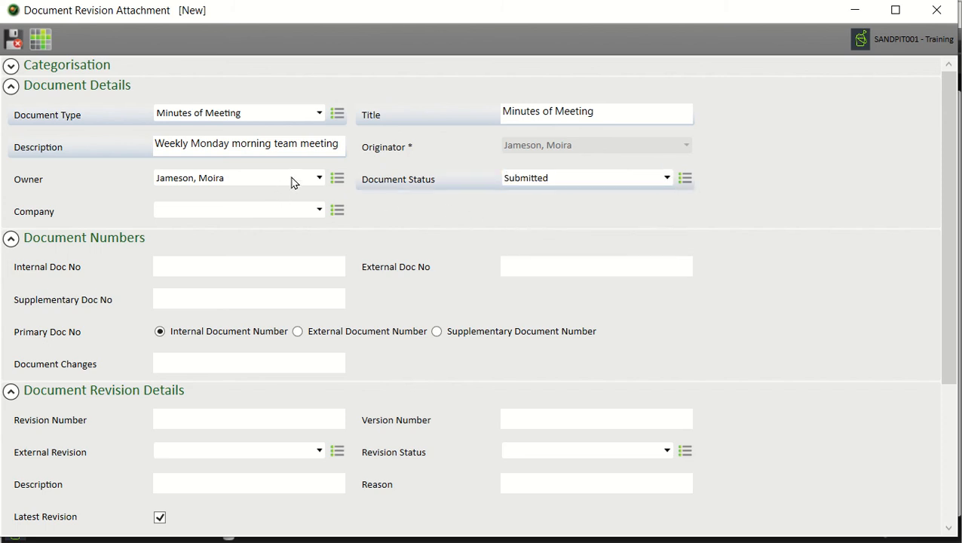
# Step: Choose the new document owner and set the company to SSG Consulting, then collapse Document Details
pyautogui.click(315, 184)
pyautogui.click(317, 181)
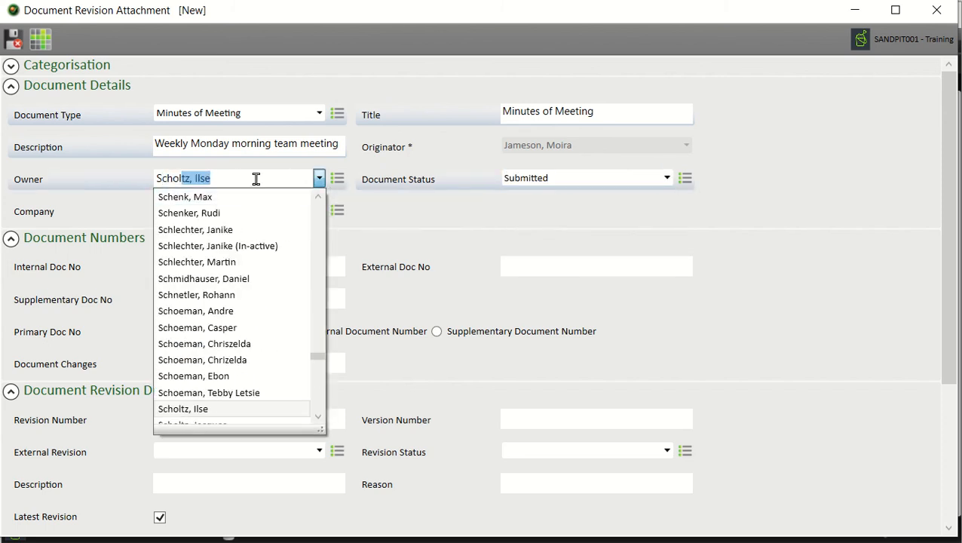
pyautogui.press('Return')
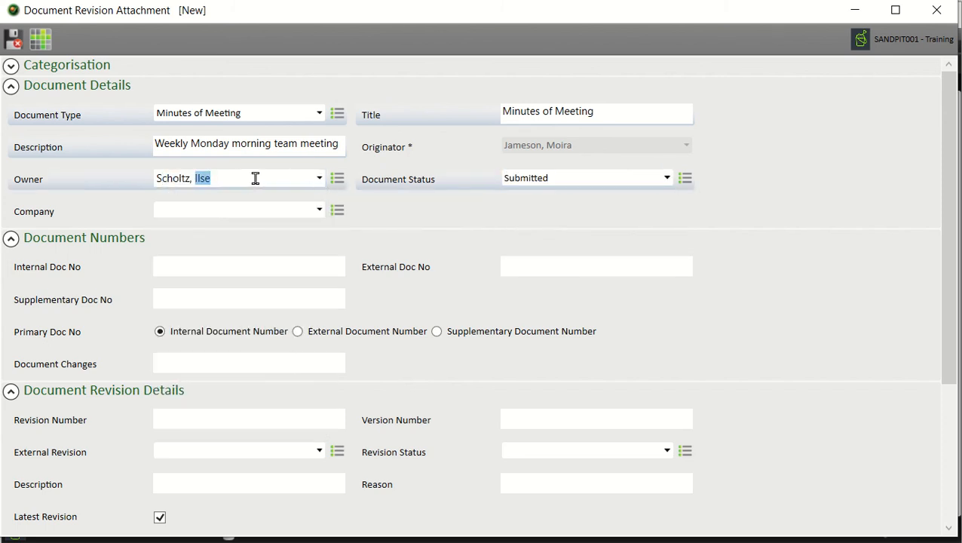
pyautogui.click(258, 210)
pyautogui.click(317, 211)
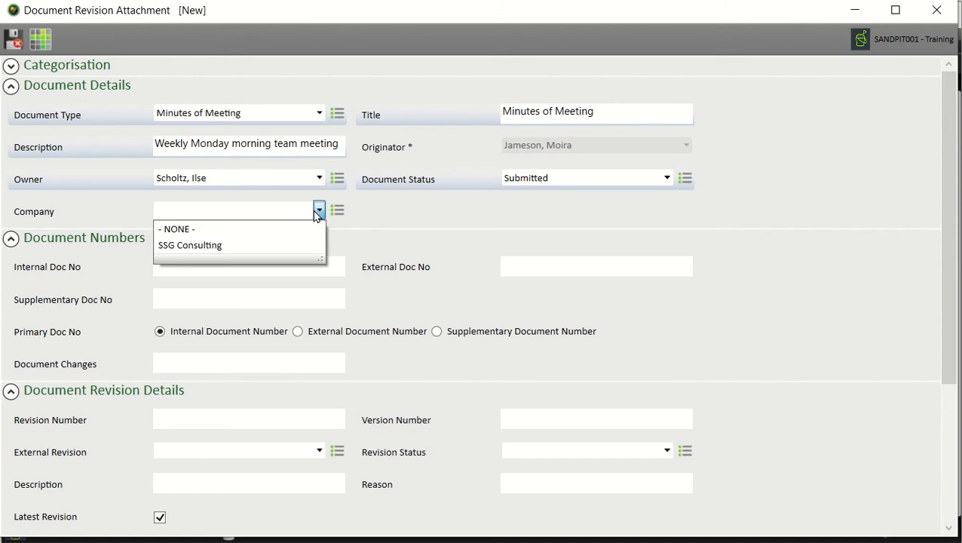
pyautogui.click(256, 247)
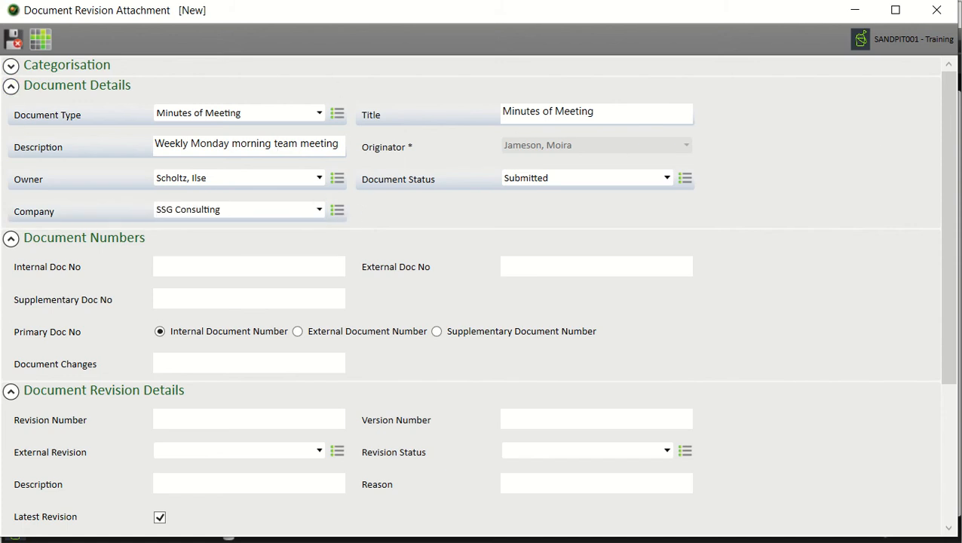
pyautogui.click(33, 85)
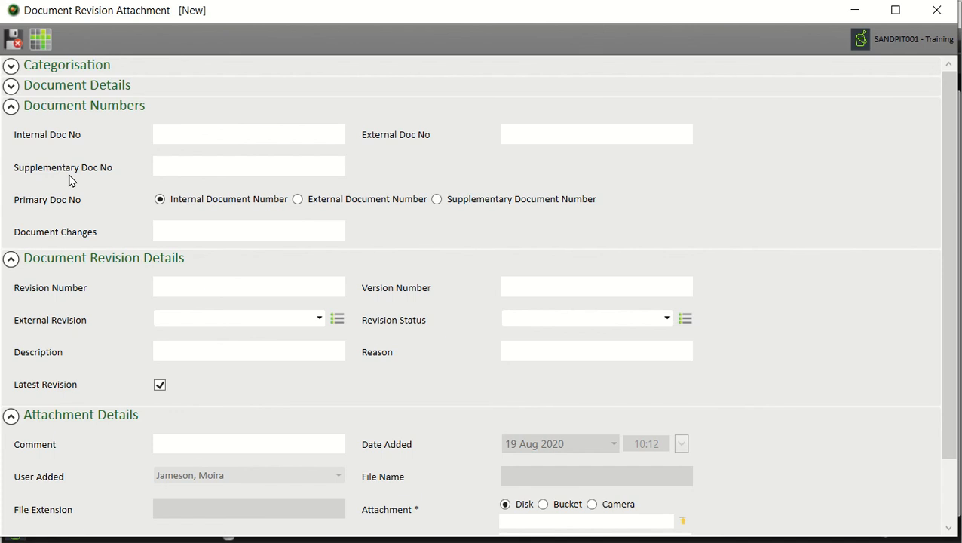
# Step: Enter SSG-MM-TM-001 as the Internal Doc No, removing stray leading characters, and collapse Document Numbers
pyautogui.click(187, 135)
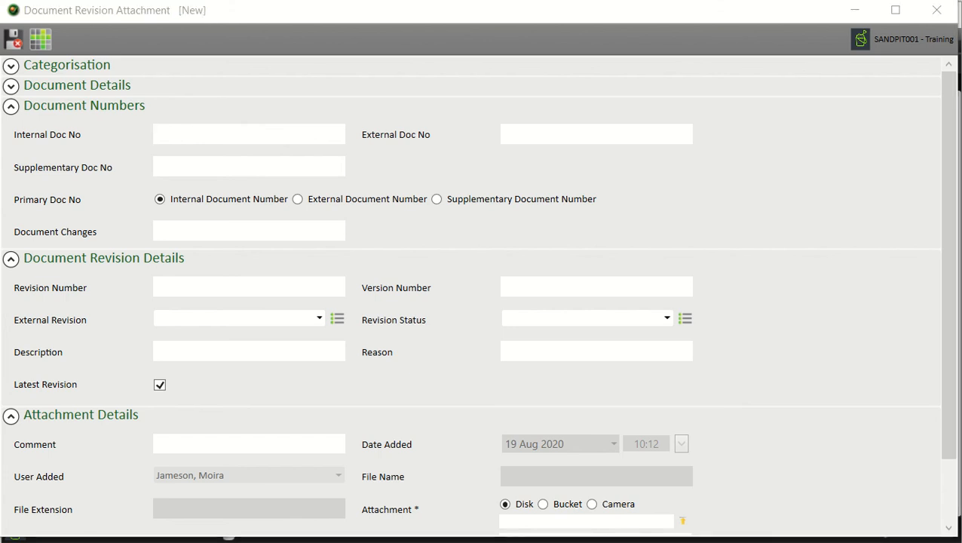
pyautogui.click(258, 137)
pyautogui.write('o SSG-MM-TM-001')
pyautogui.click(168, 132)
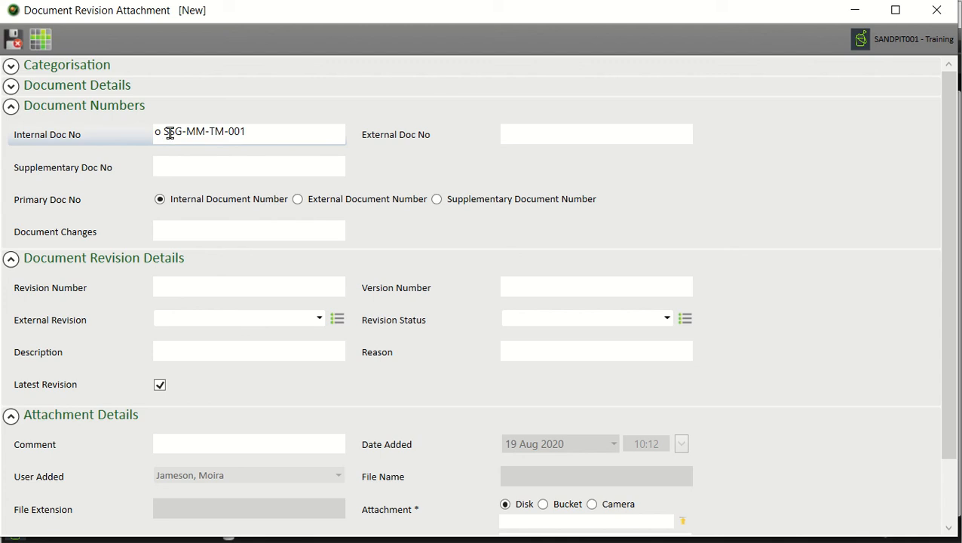
pyautogui.press('BackSpace')
pyautogui.press('BackSpace')
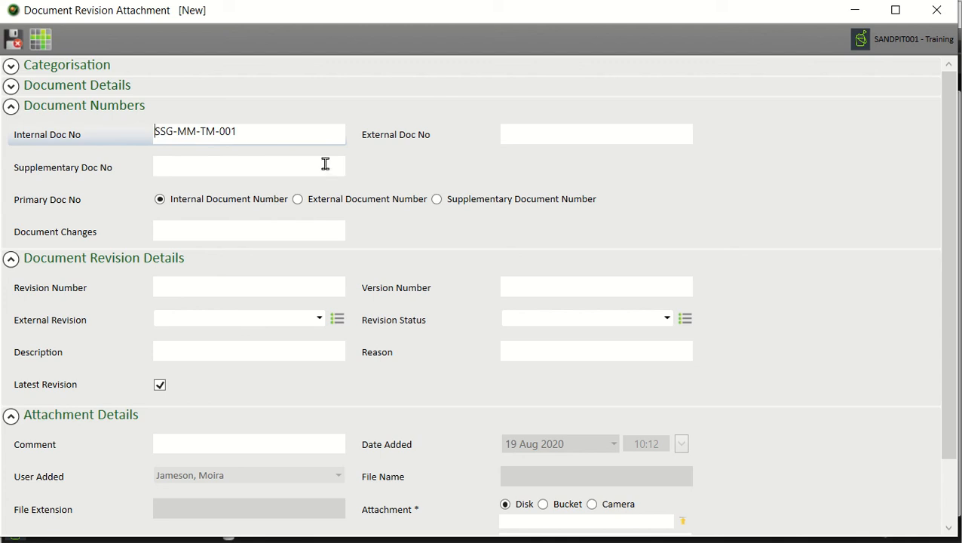
pyautogui.click(98, 104)
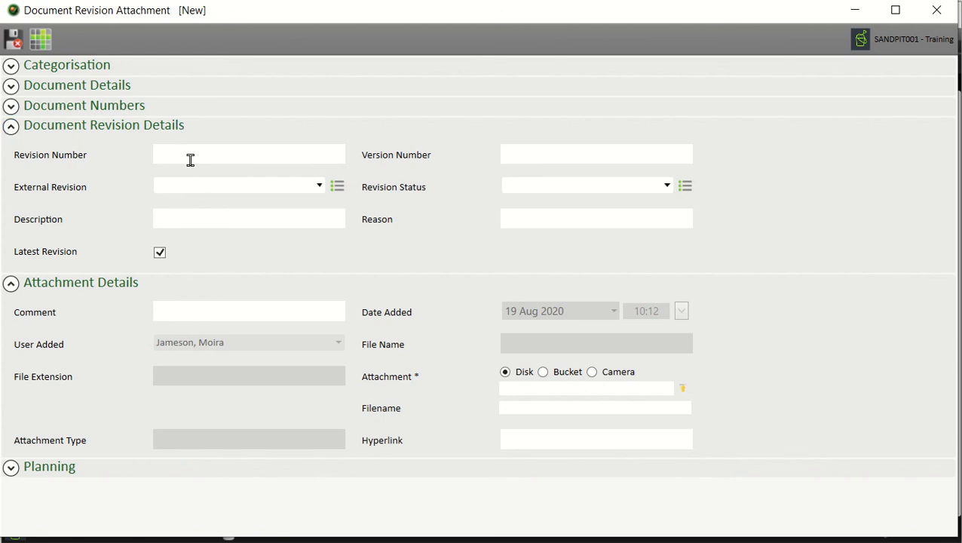
# Step: Enter revision number 0A, version number 01, and set revision status to Submitted
pyautogui.click(189, 158)
pyautogui.write('0A')
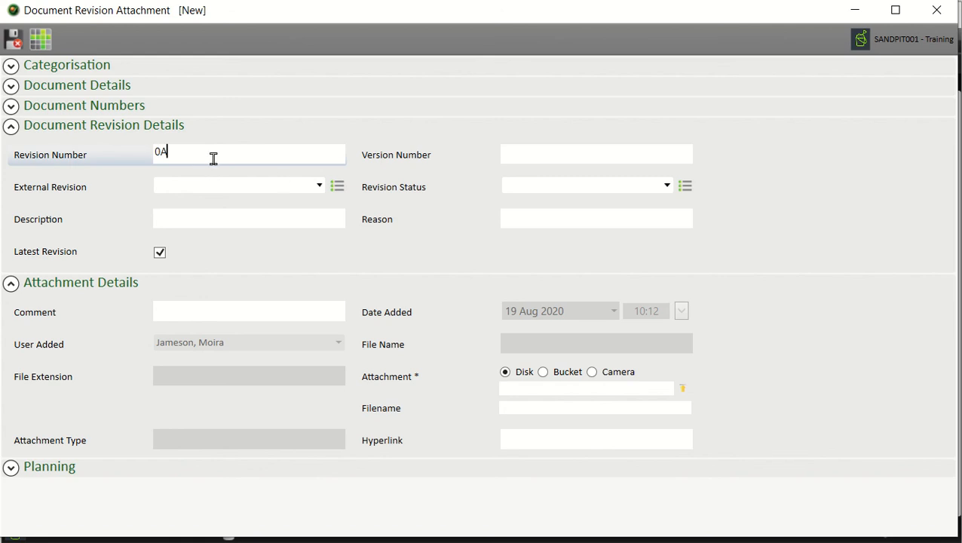
pyautogui.click(597, 157)
pyautogui.write('01')
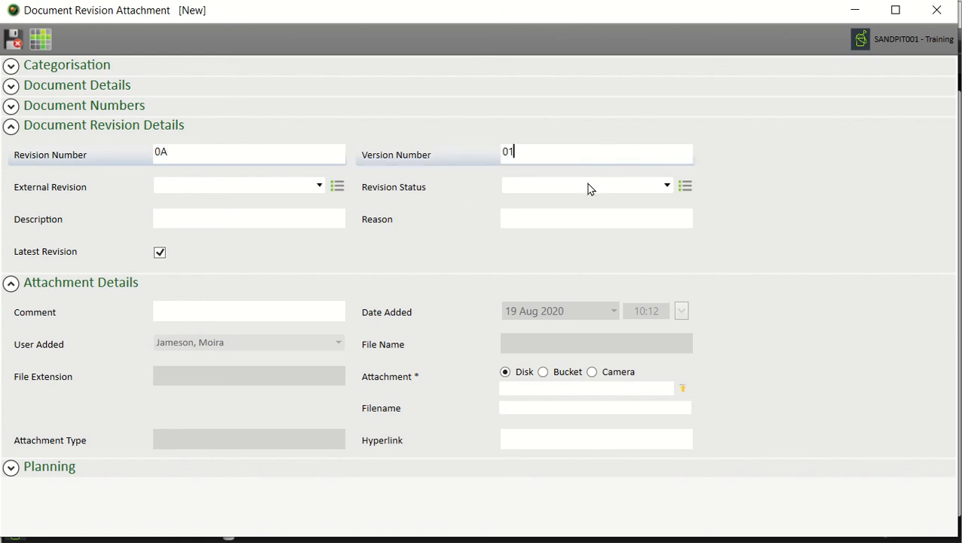
pyautogui.click(666, 186)
pyautogui.click(575, 222)
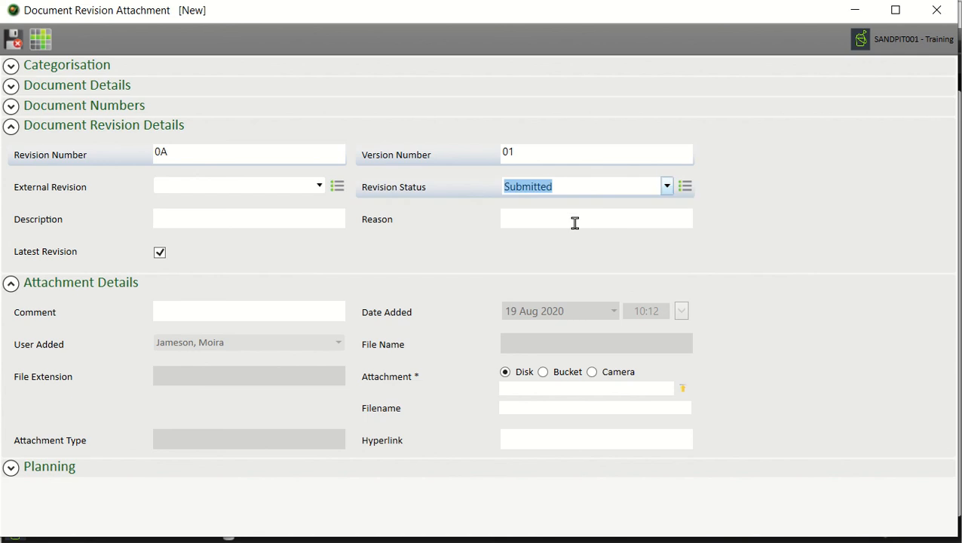
pyautogui.click(573, 219)
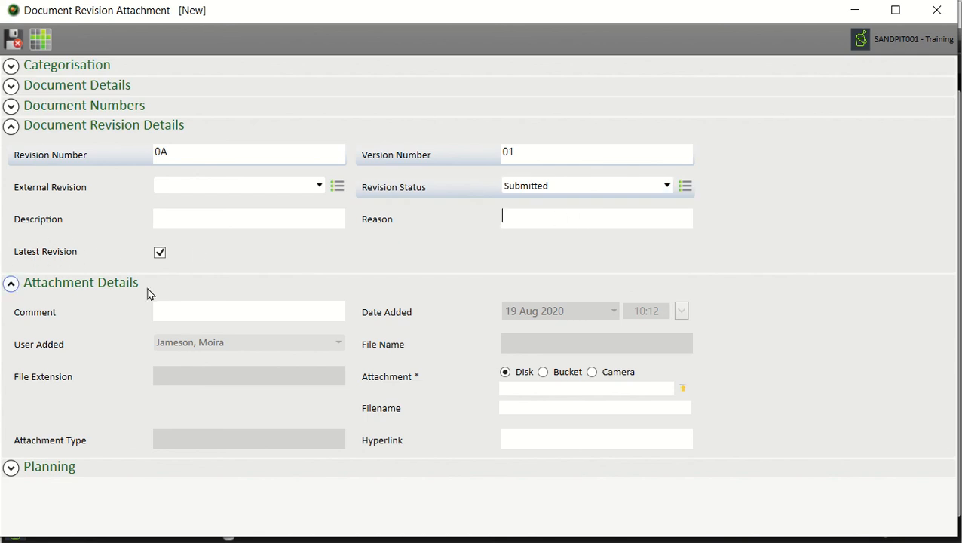
# Step: Leave Latest Revision ticked after toggling it, and collapse the revision details section
pyautogui.click(162, 255)
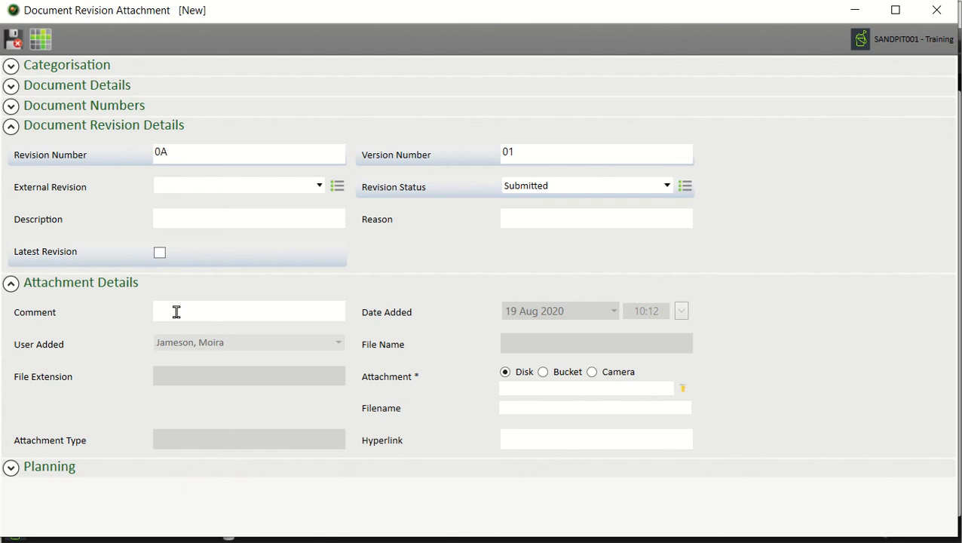
pyautogui.click(161, 259)
pyautogui.click(162, 254)
pyautogui.click(161, 256)
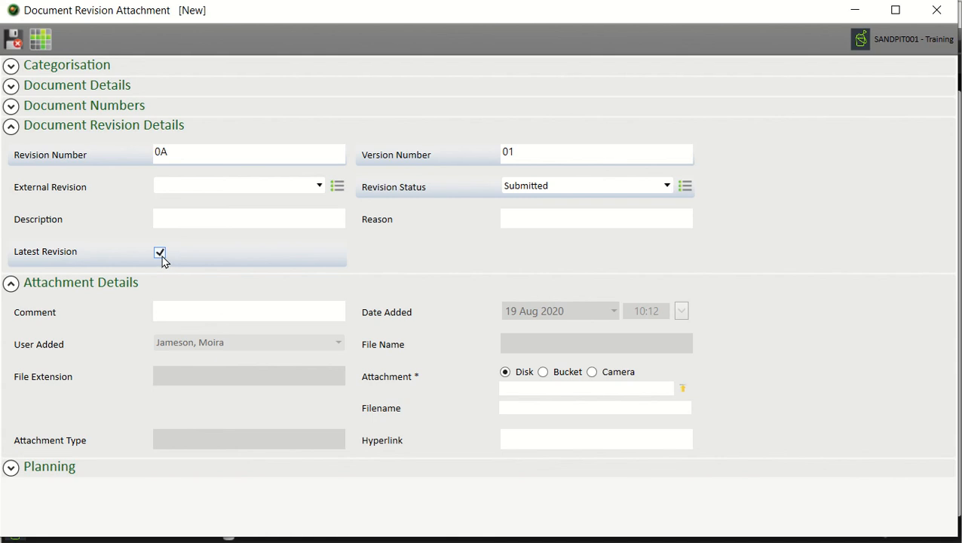
pyautogui.click(110, 132)
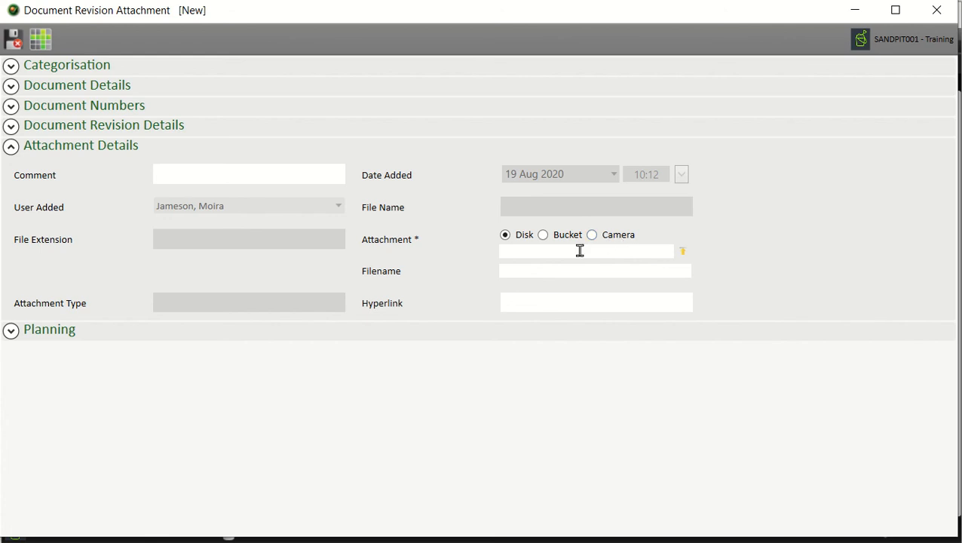
# Step: Attach Meeting Of minutes REV A.png from the Desktop and collapse Attachment Details
pyautogui.click(683, 253)
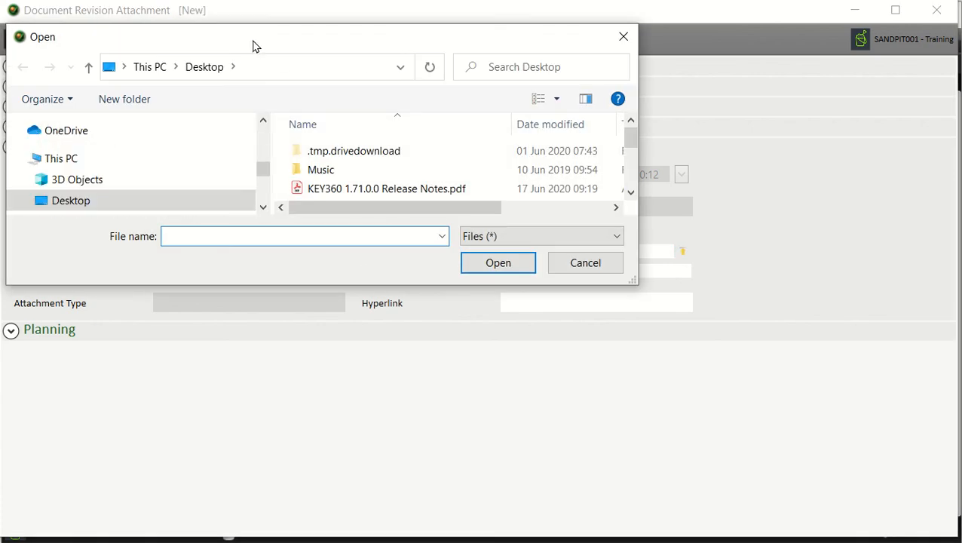
pyautogui.moveTo(253, 45); pyautogui.dragTo(362, 125)
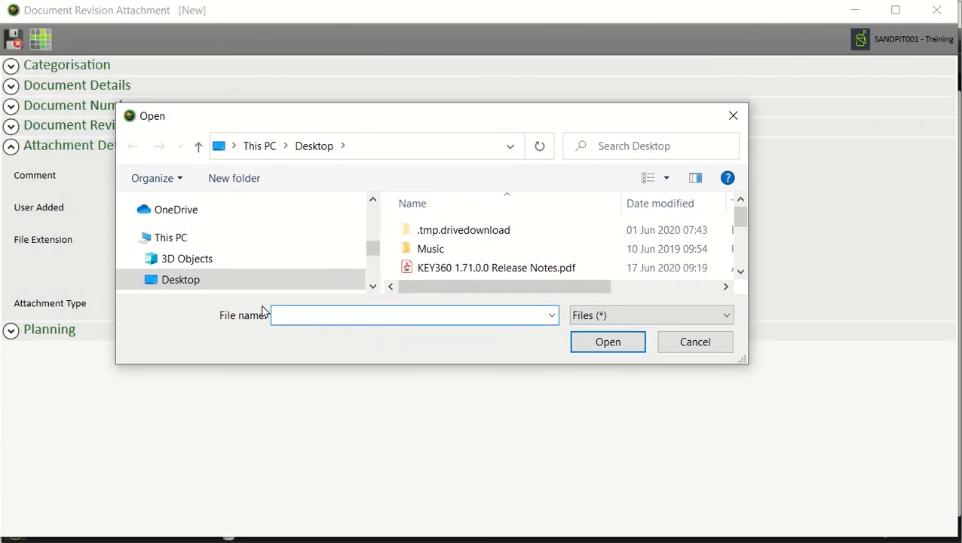
pyautogui.scroll(-1, 452, 233)
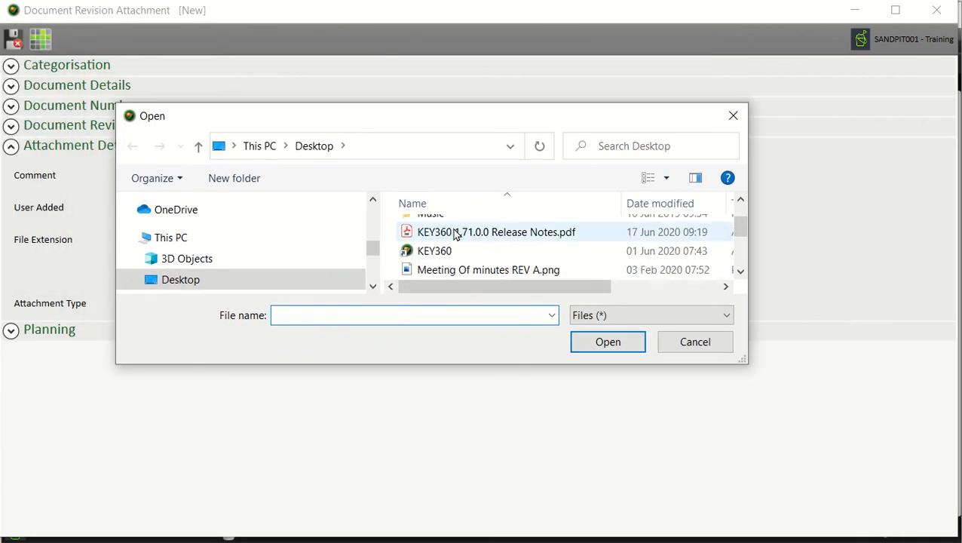
pyautogui.click(490, 273)
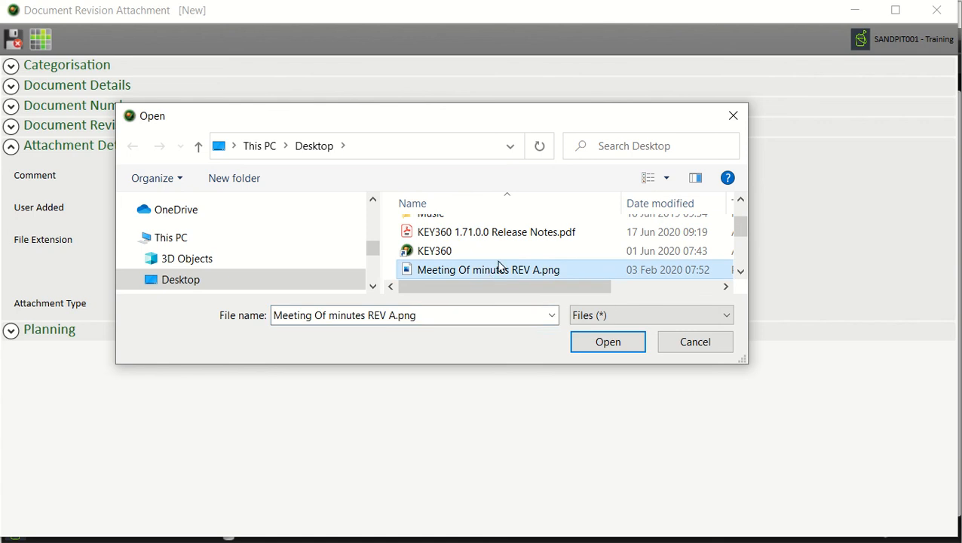
pyautogui.click(592, 352)
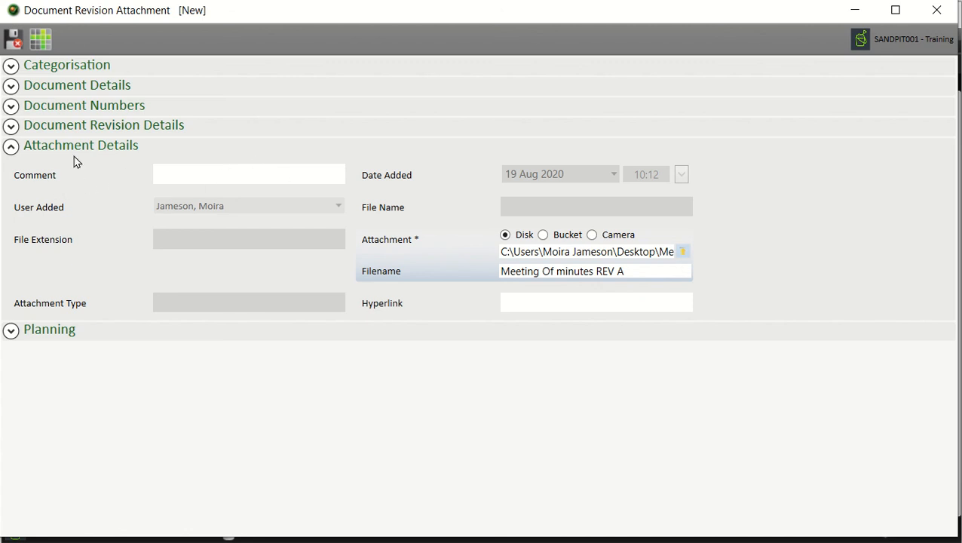
pyautogui.click(11, 149)
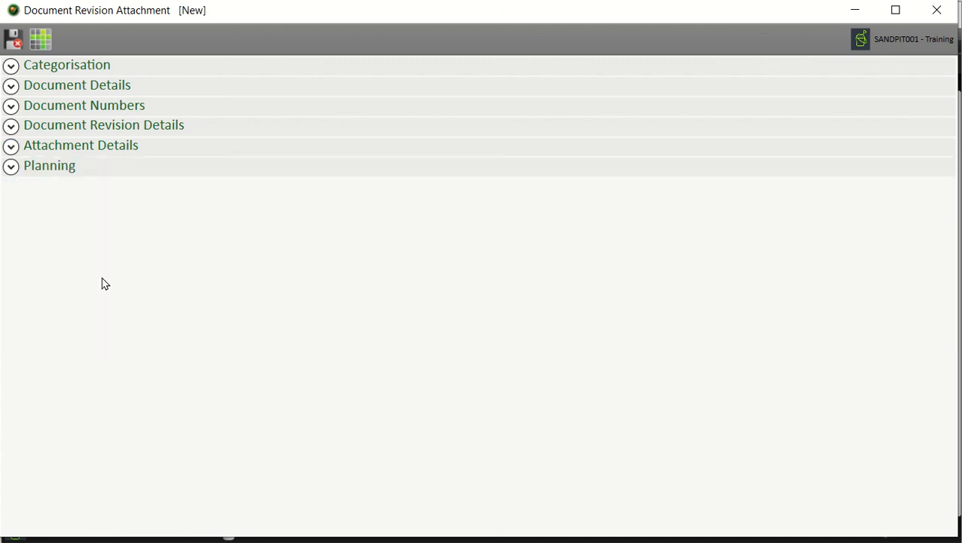
# Step: Save the attachment, maximize the Document Revision window, and save and close revision 0A
pyautogui.click(14, 42)
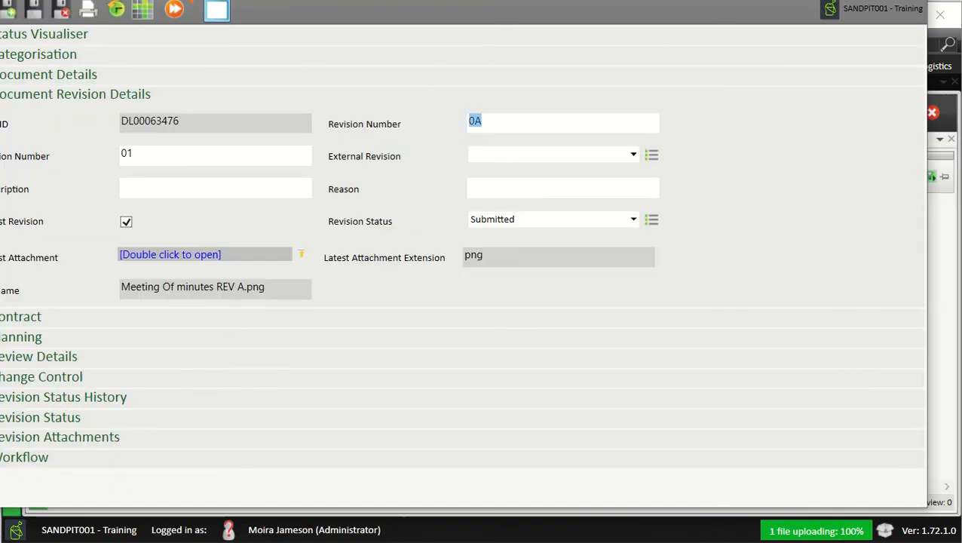
pyautogui.moveTo(189, 2)
pyautogui.mouseDown()
pyautogui.moveTo(189, 11)
pyautogui.moveTo(230, 25)
pyautogui.moveTo(184, 19)
pyautogui.mouseUp()
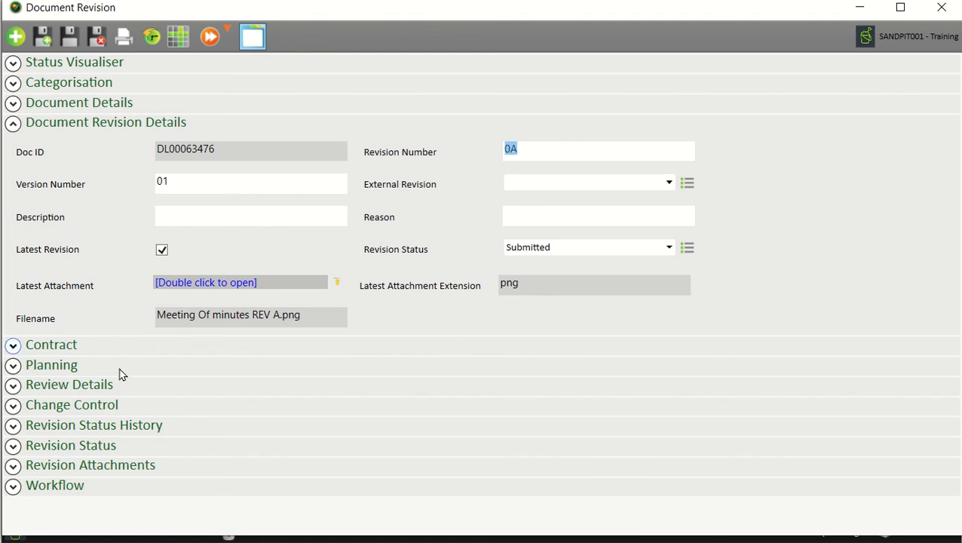
pyautogui.click(99, 36)
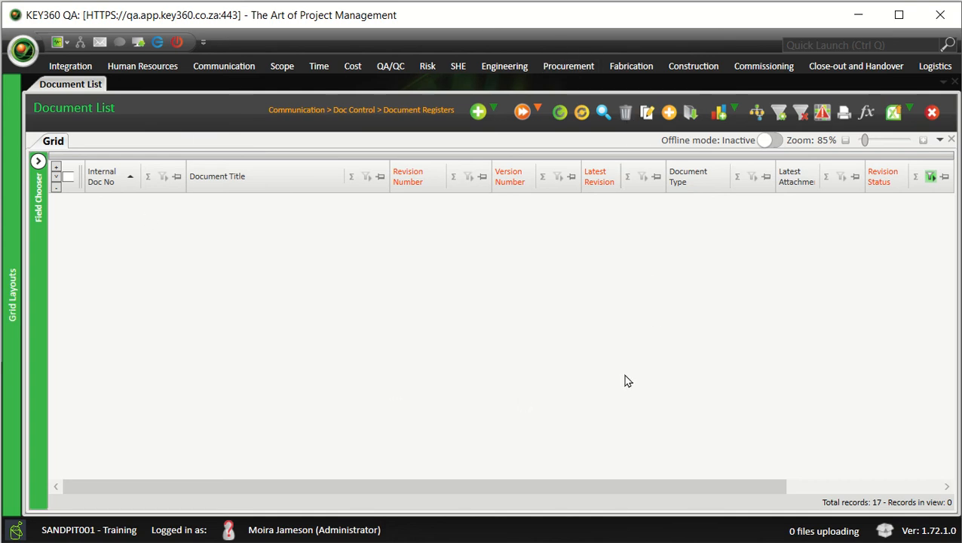
# Step: Reload the Document List, expand Submitted, and tick the SSG-MM-TM-001 Minutes of Meeting row
pyautogui.click(560, 113)
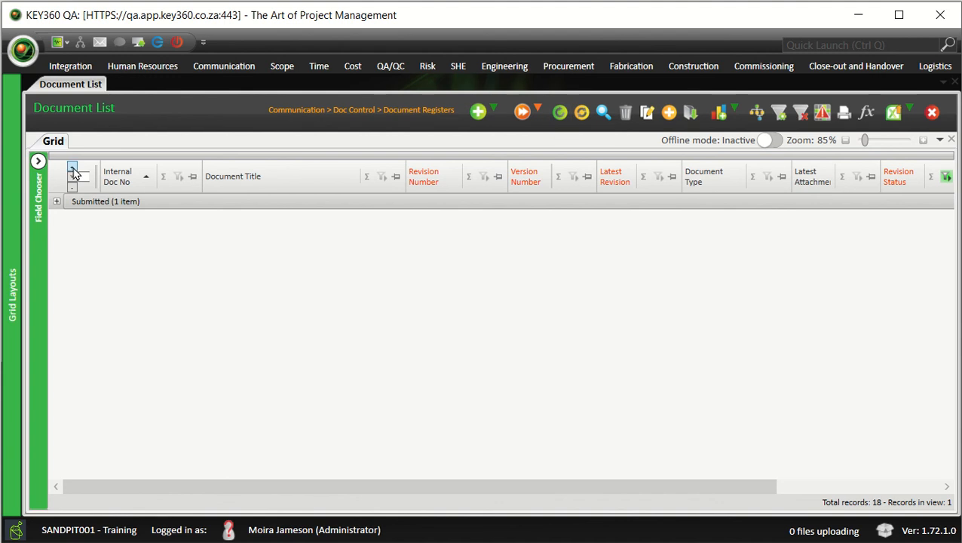
pyautogui.click(73, 169)
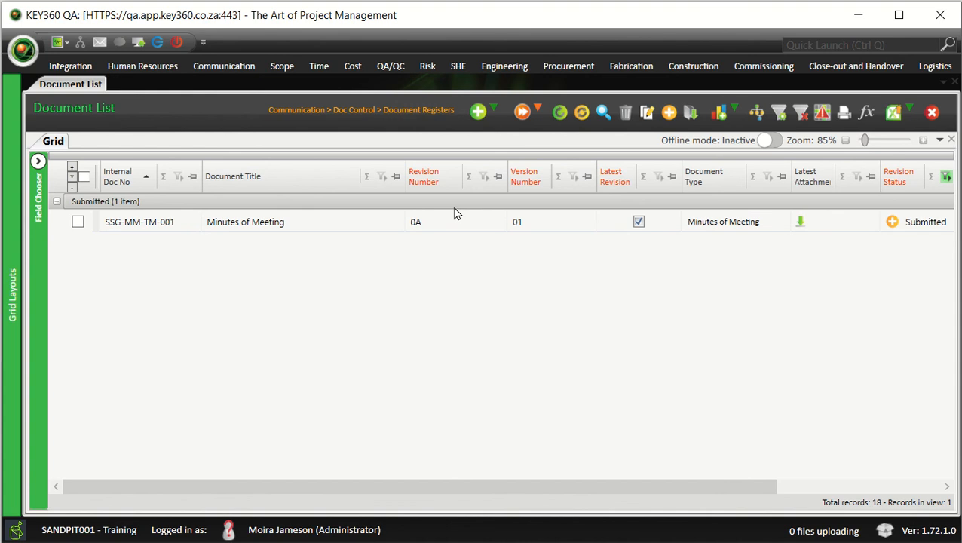
pyautogui.click(78, 222)
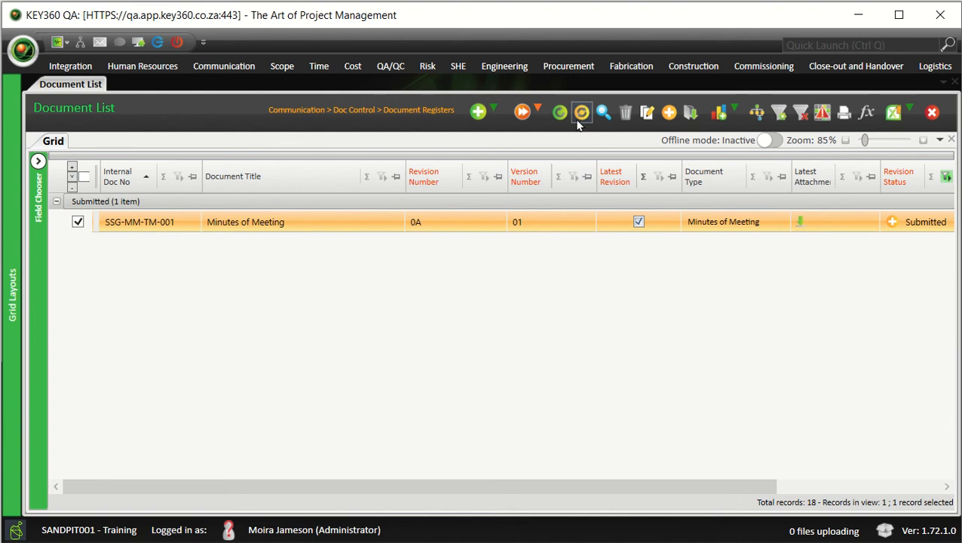
# Step: Run Create New Revision and Attachment on SSG-MM-TM-001 and confirm with Yes
pyautogui.click(537, 110)
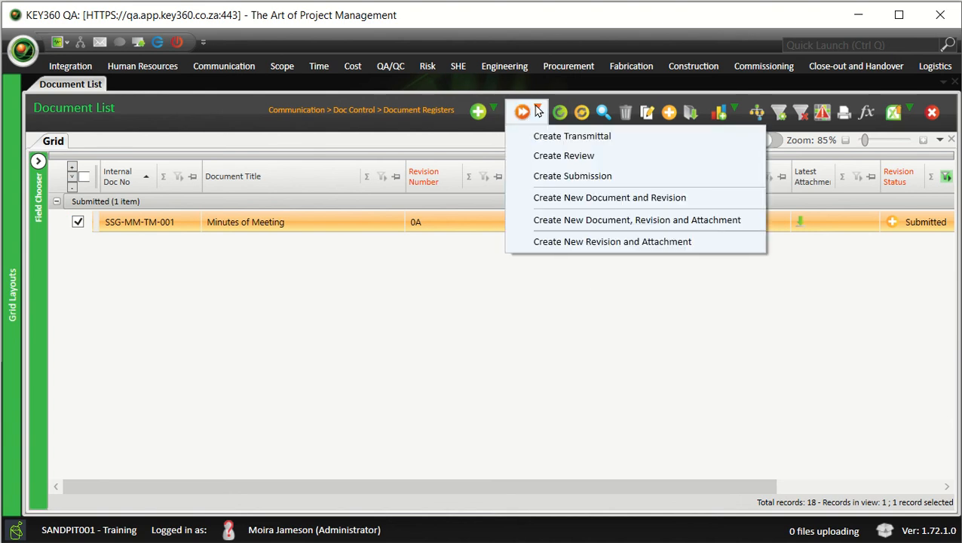
pyautogui.click(591, 249)
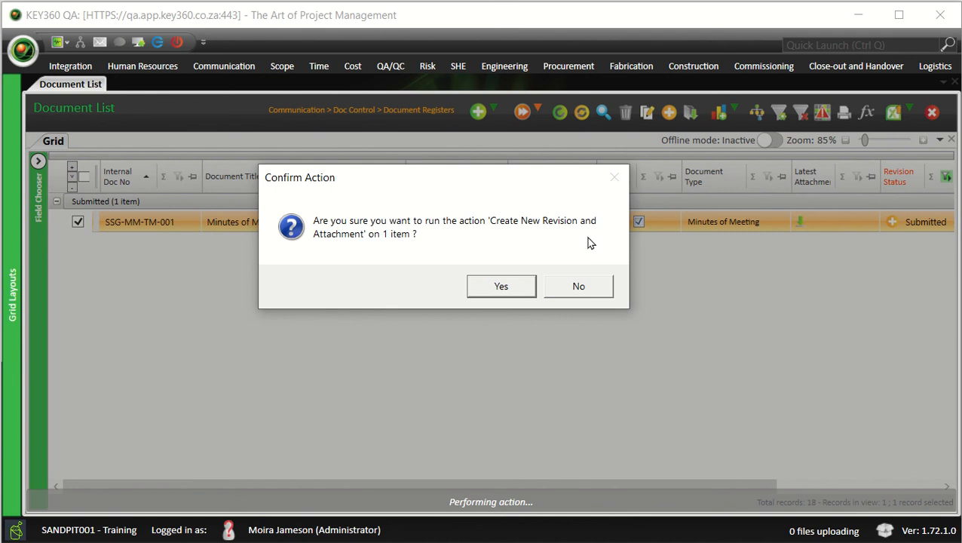
pyautogui.click(502, 285)
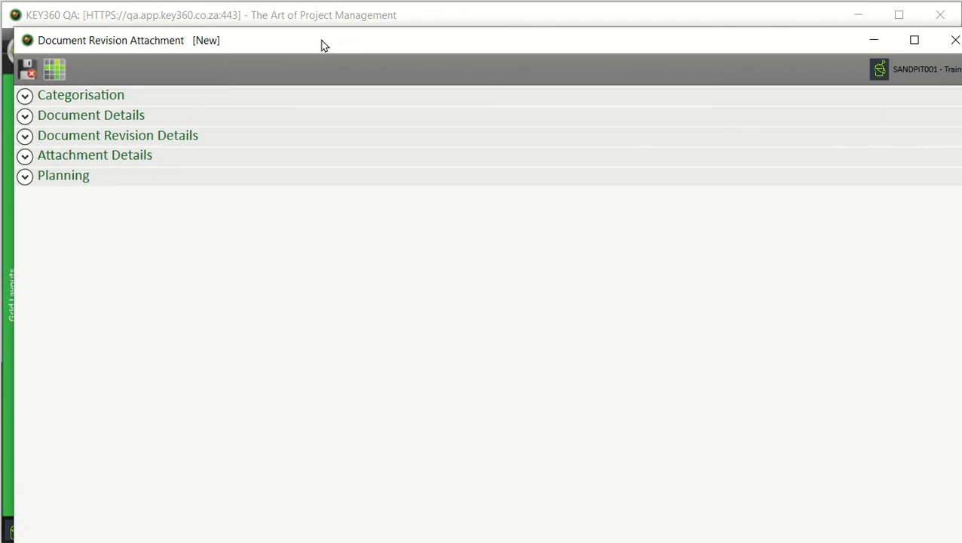
pyautogui.moveTo(322, 46)
pyautogui.mouseDown()
pyautogui.moveTo(320, 19)
pyautogui.moveTo(300, 11)
pyautogui.mouseUp()
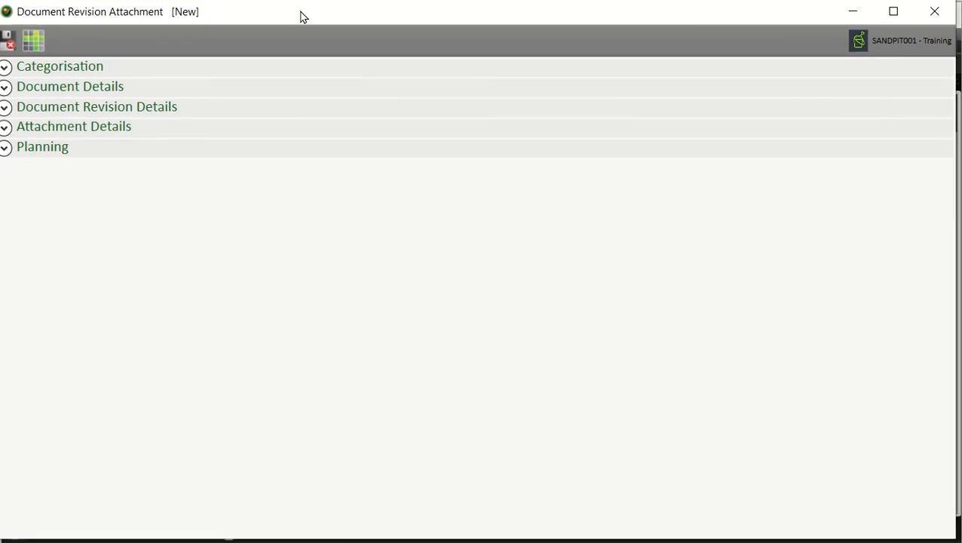
# Step: Enter Revision Number 0B and Version Number 01, then expand Attachment Details
pyautogui.click(106, 87)
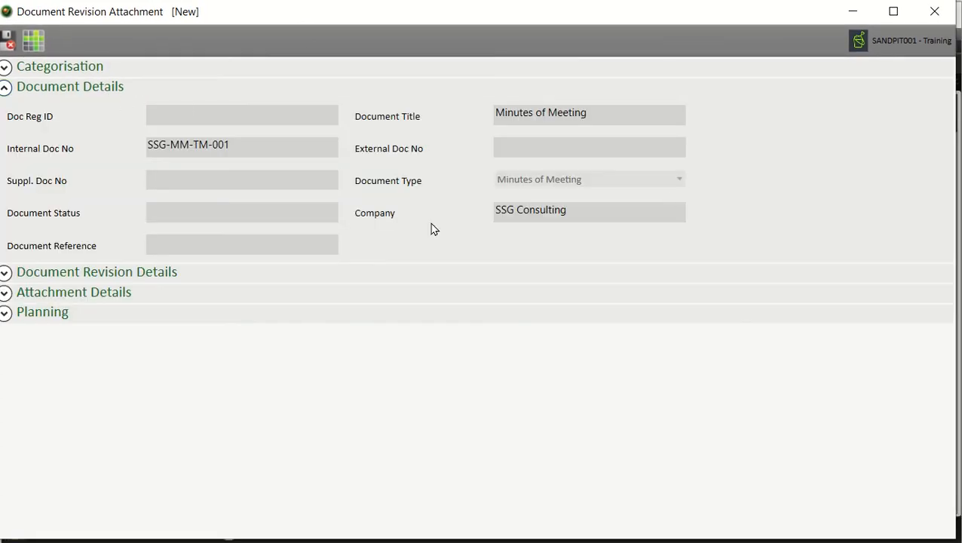
pyautogui.click(9, 88)
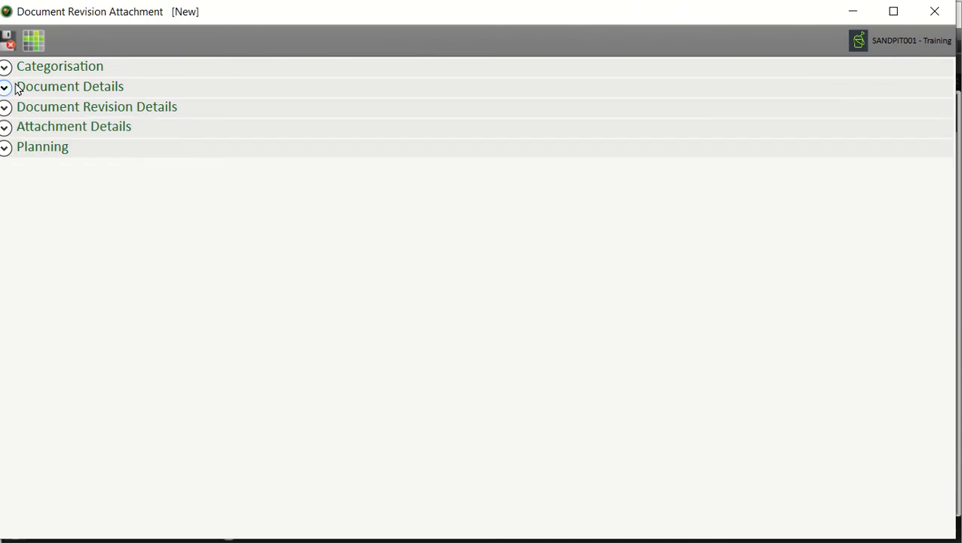
pyautogui.click(17, 111)
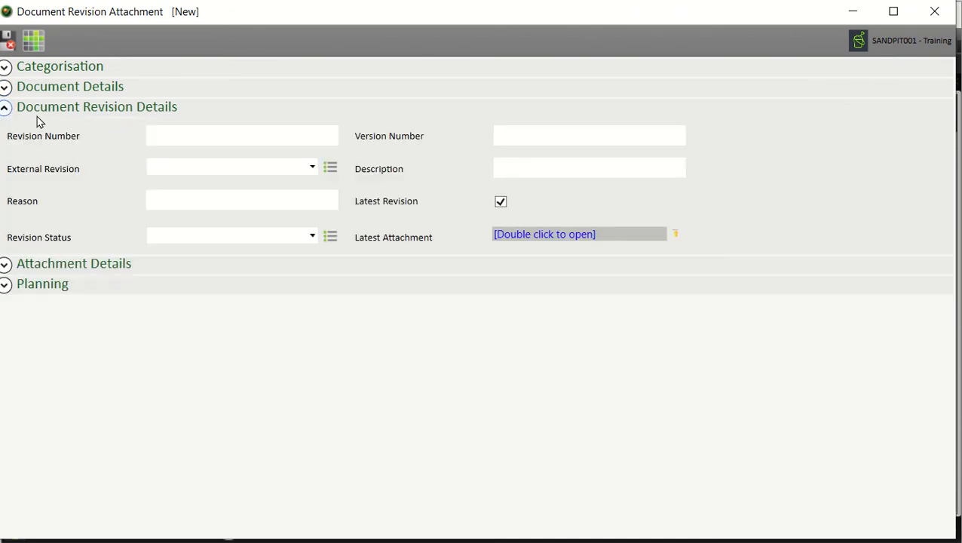
pyautogui.click(203, 133)
pyautogui.write('0B')
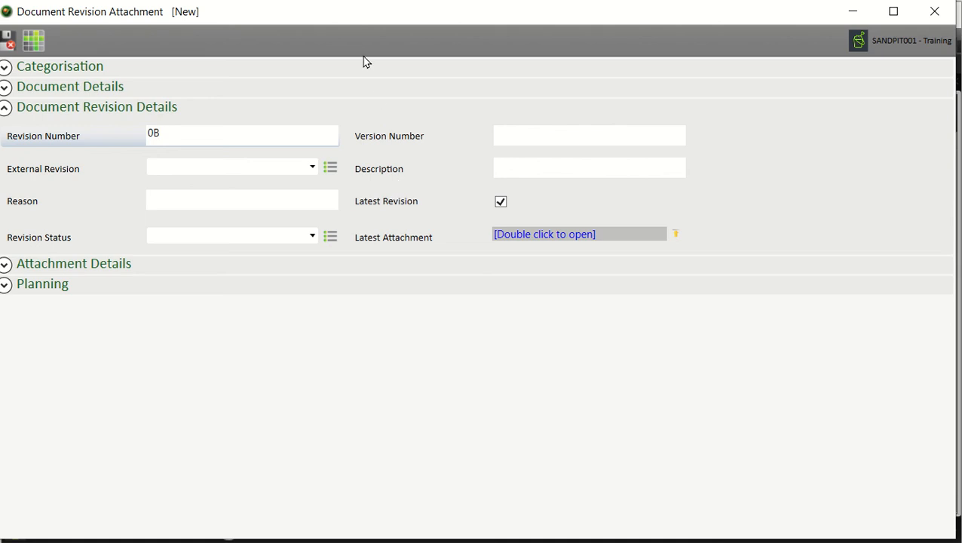
pyautogui.click(541, 141)
pyautogui.write('01')
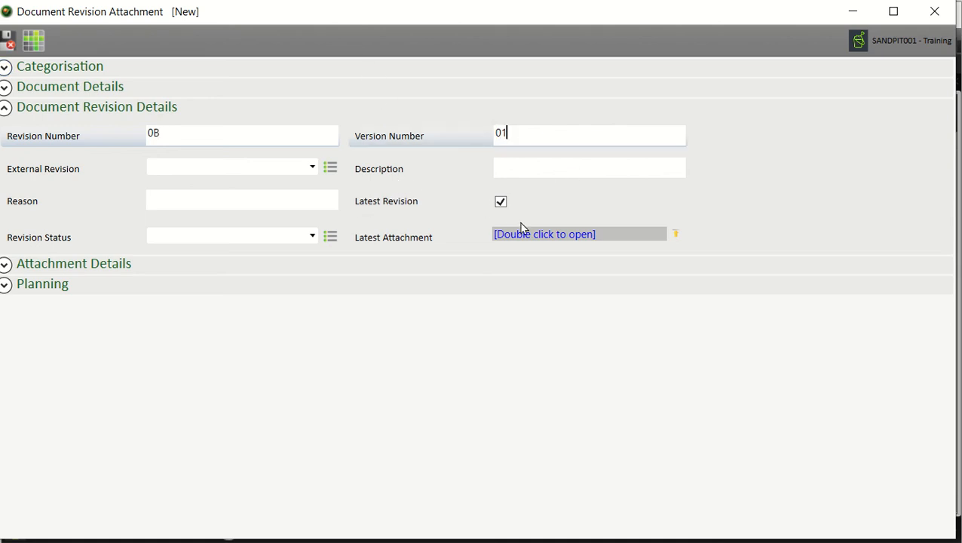
pyautogui.click(53, 262)
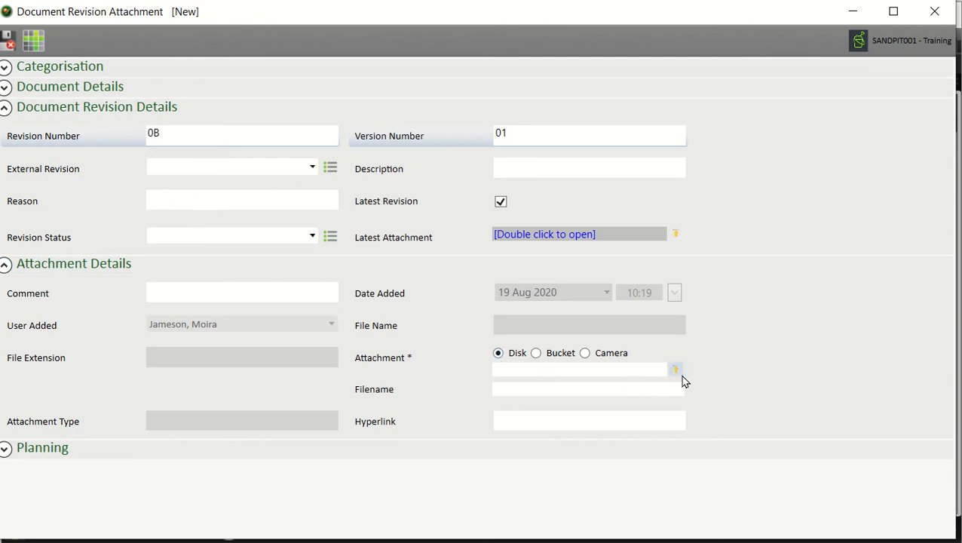
# Step: Attach Meeting Of Minutes REV B .docx from the Desktop to revision 0B
pyautogui.click(676, 370)
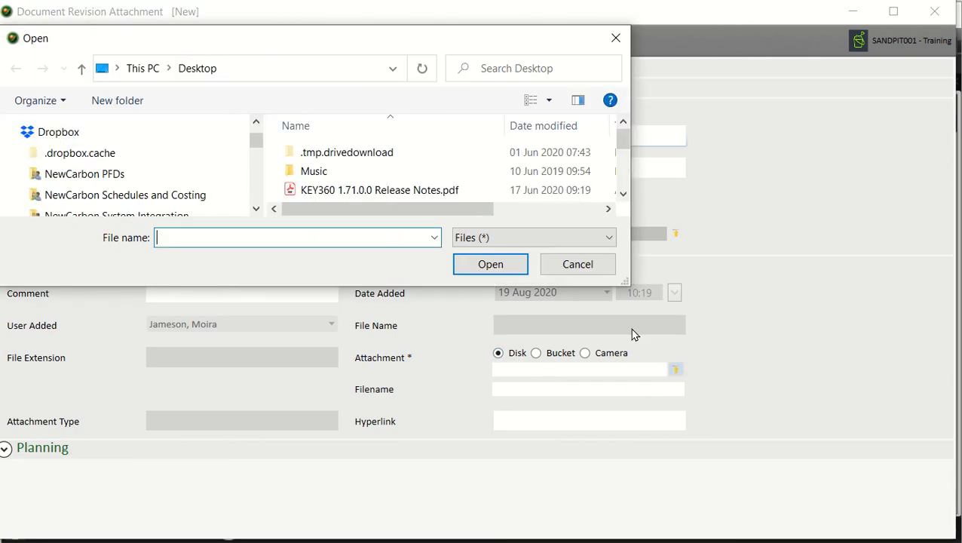
pyautogui.moveTo(189, 39); pyautogui.dragTo(275, 87)
pyautogui.scroll(-1, 445, 208)
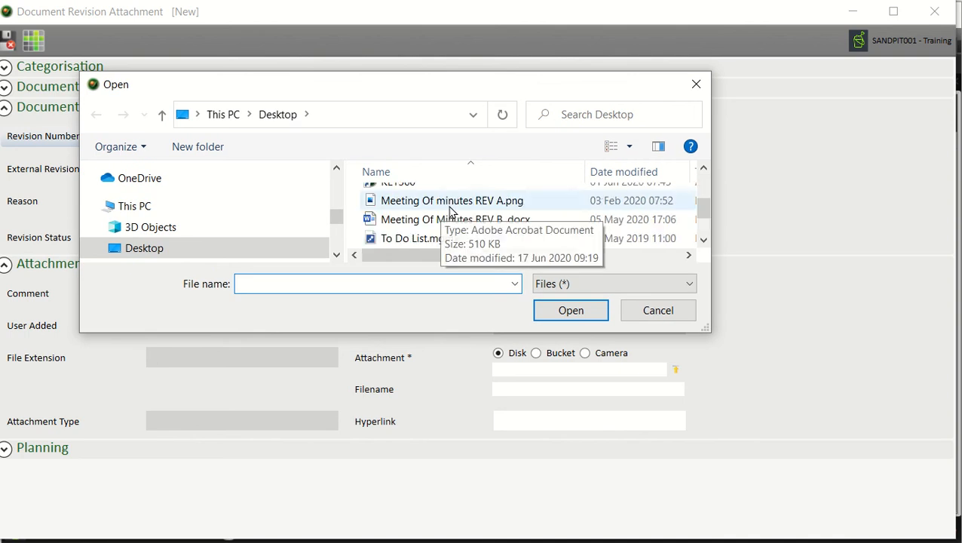
pyautogui.click(472, 226)
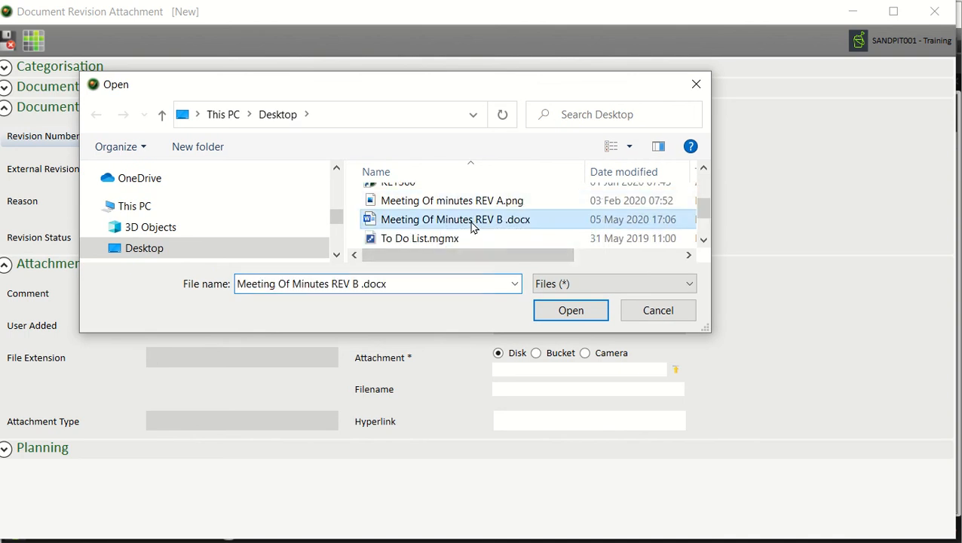
pyautogui.click(556, 315)
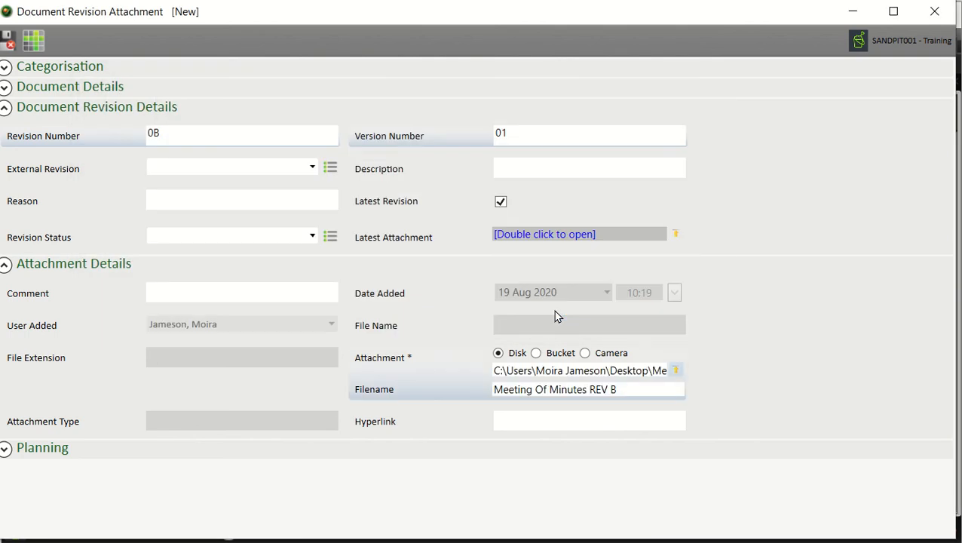
# Step: Collapse the attachment and revision details and save the new revision
pyautogui.click(62, 264)
pyautogui.click(60, 111)
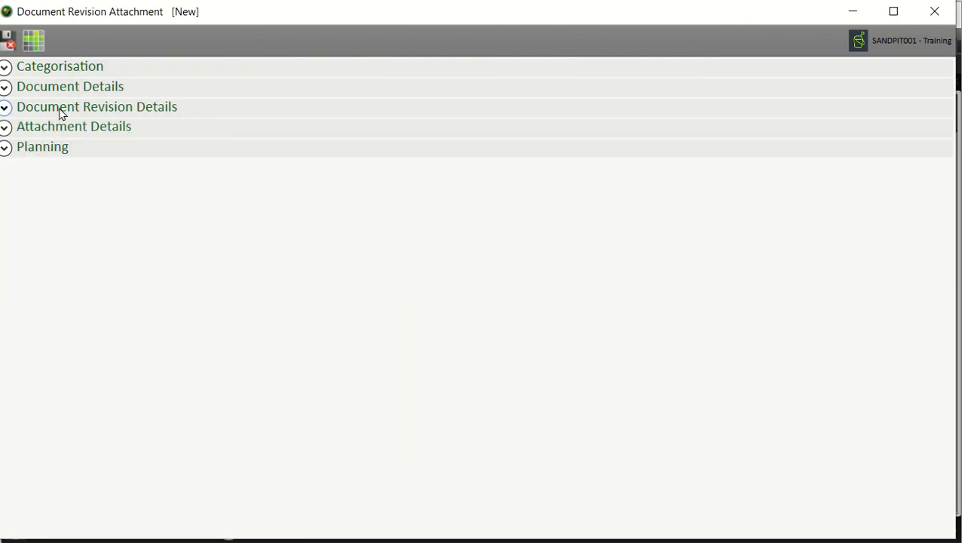
pyautogui.click(9, 40)
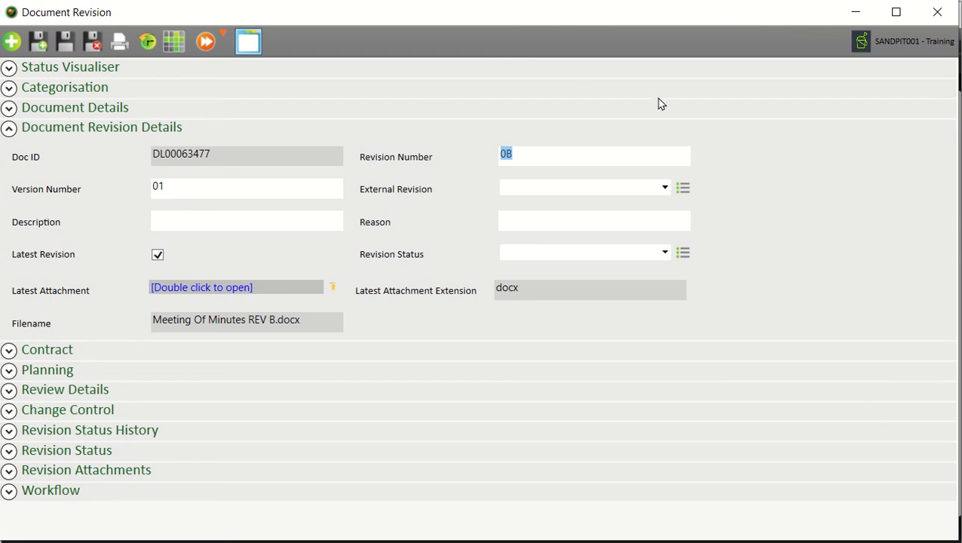
# Step: Save and close revision 0B, refresh the Document List, and compare the 0A and 0B rows
pyautogui.click(220, 189)
pyautogui.click(96, 44)
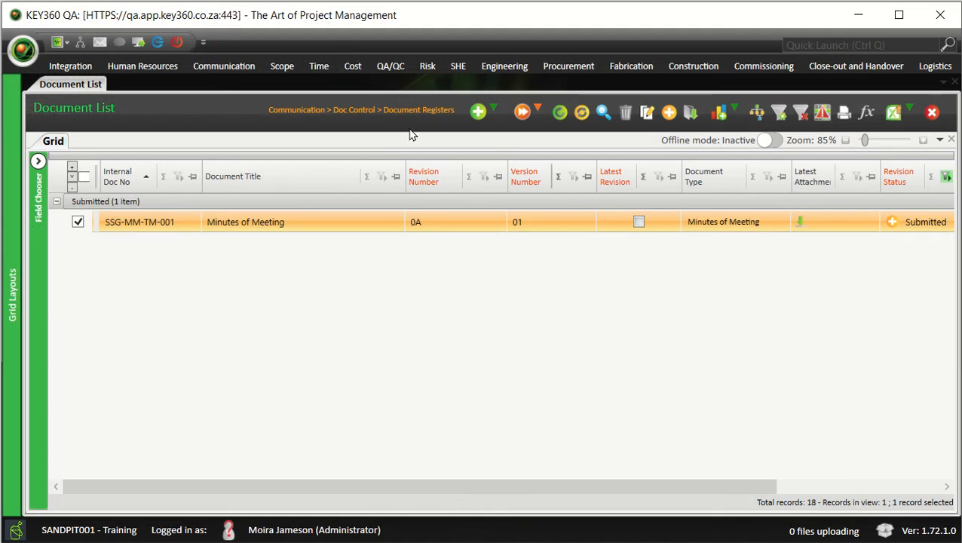
pyautogui.click(560, 112)
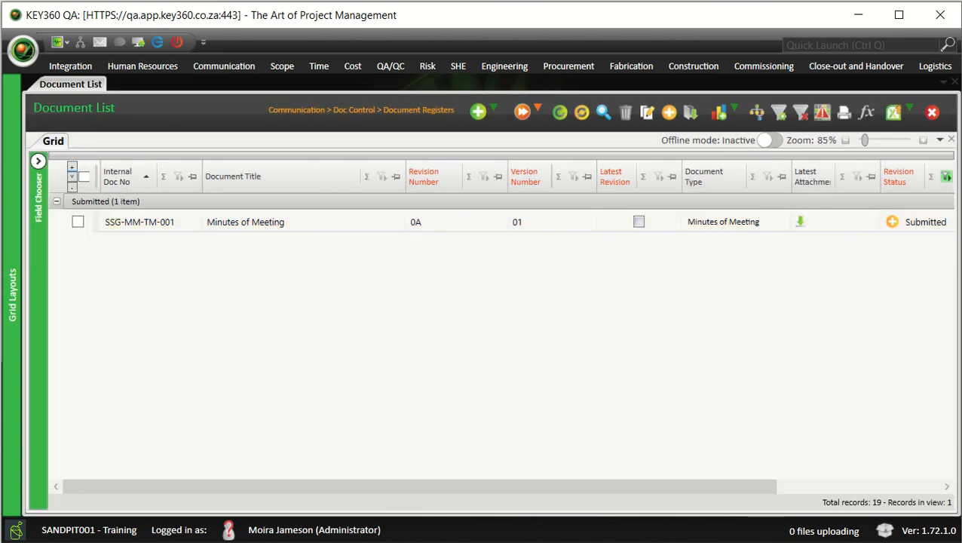
pyautogui.click(249, 221)
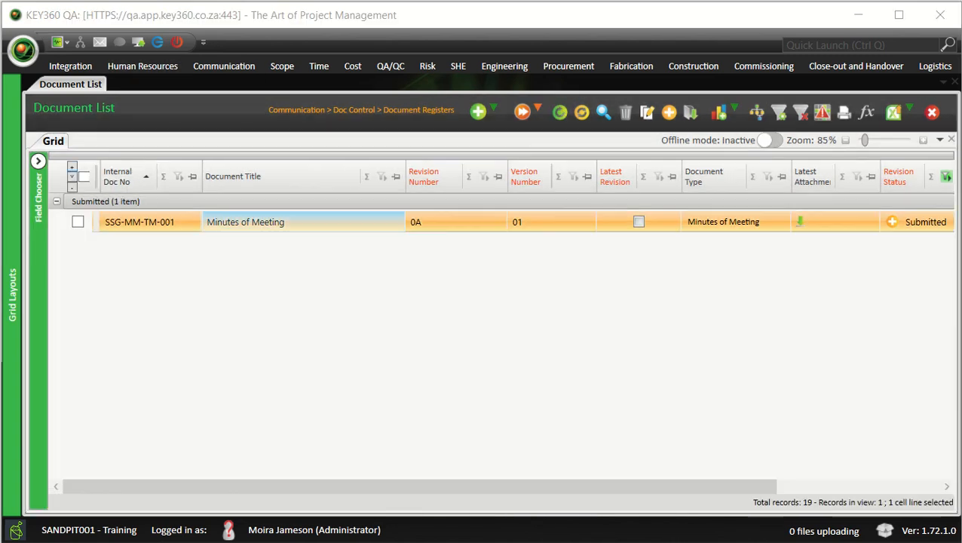
pyautogui.click(559, 112)
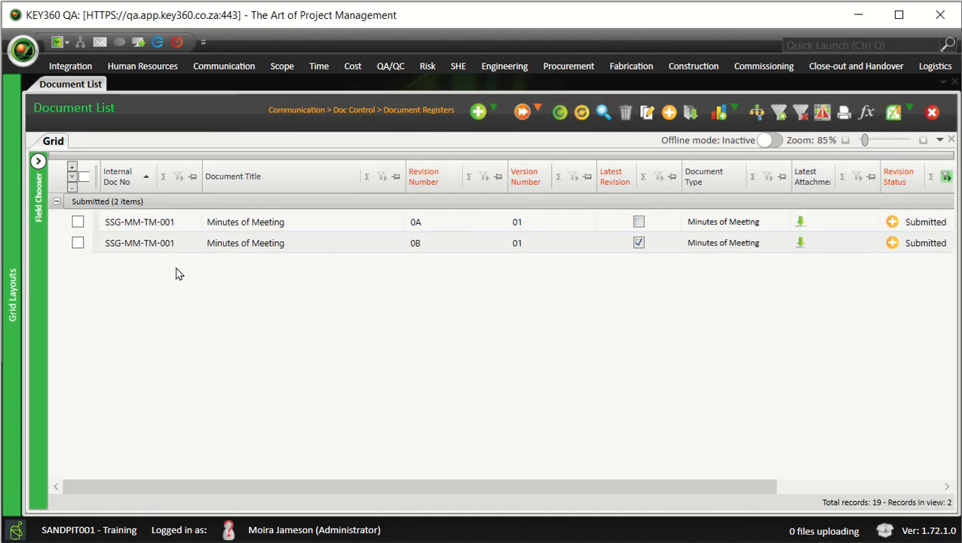
pyautogui.click(157, 244)
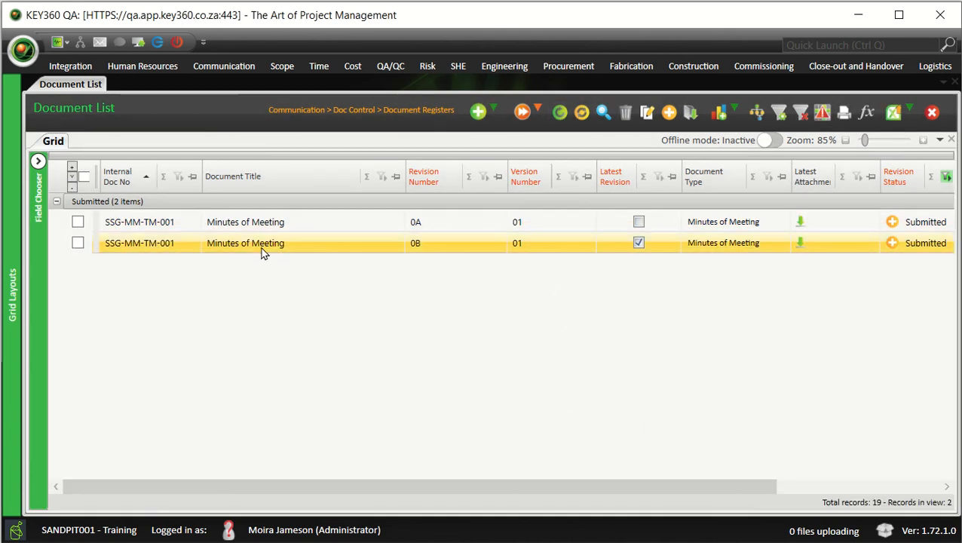
pyautogui.click(363, 223)
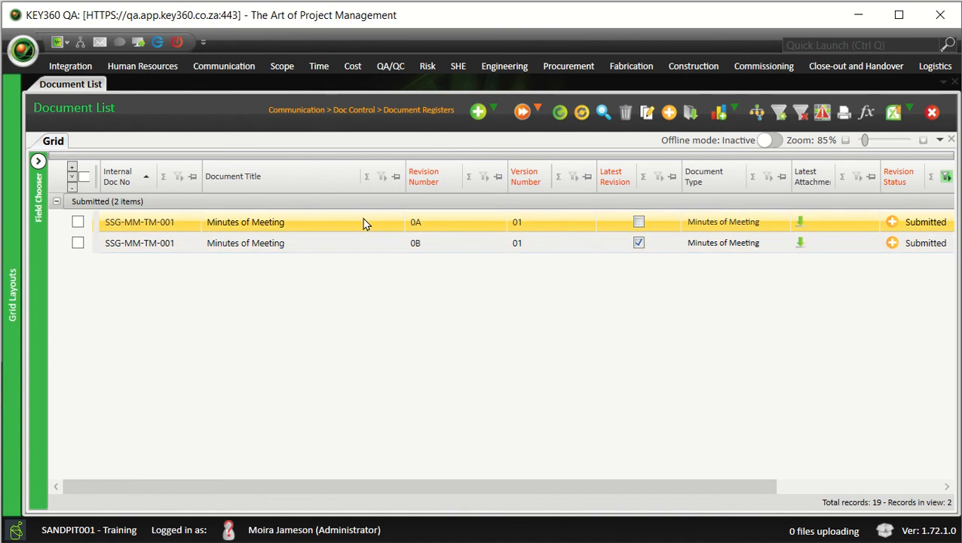